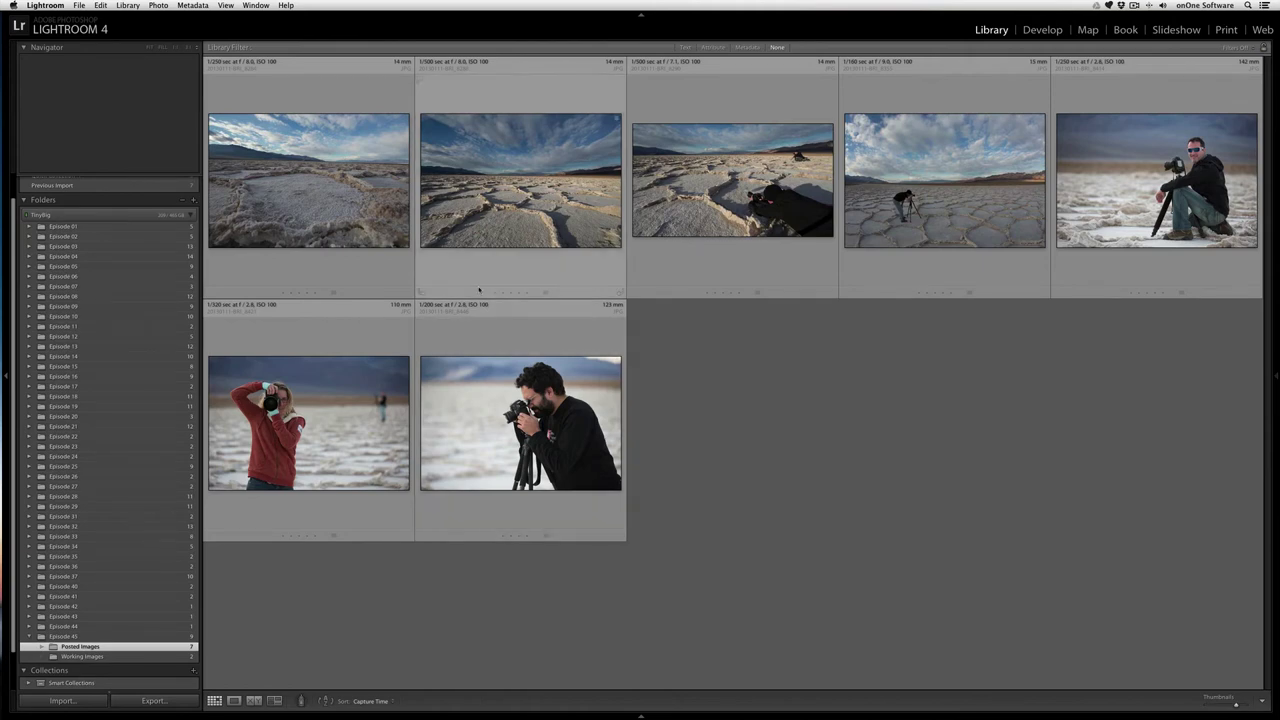
View the salt-flat photos full size in Loupe, zooming 1:1 on the glass ball and back
double_click(311, 223)
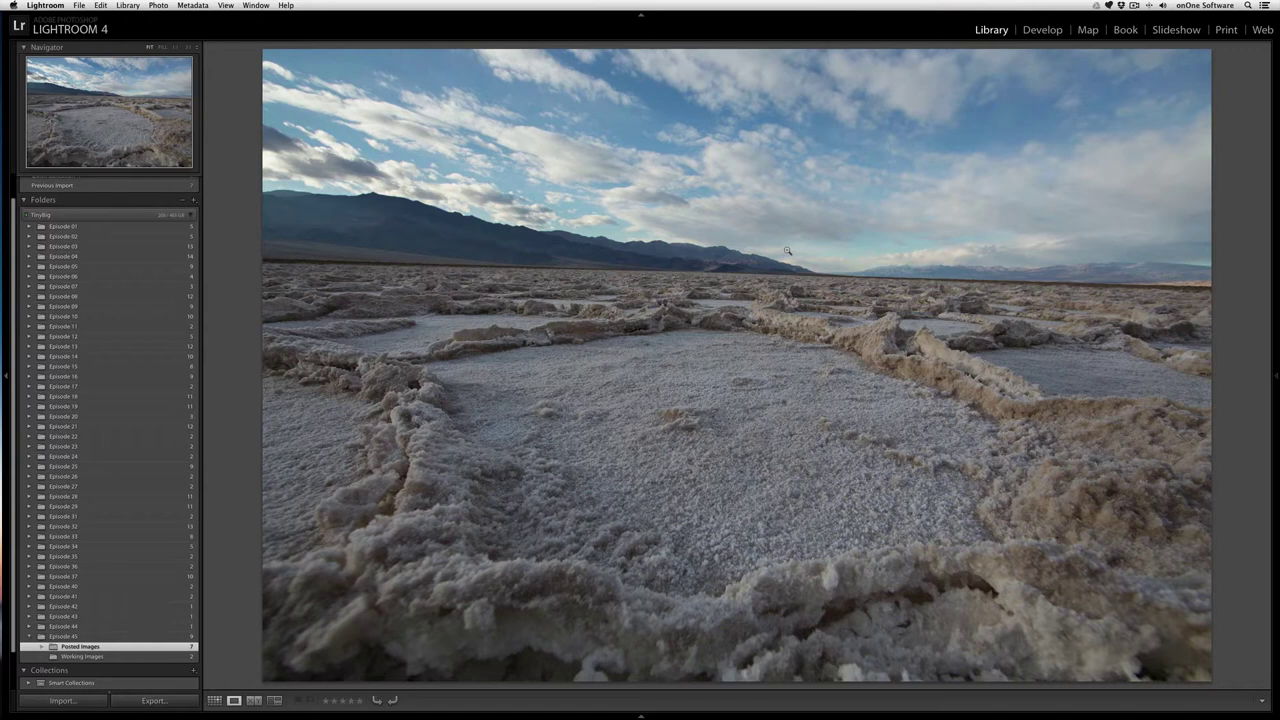
key("Right")
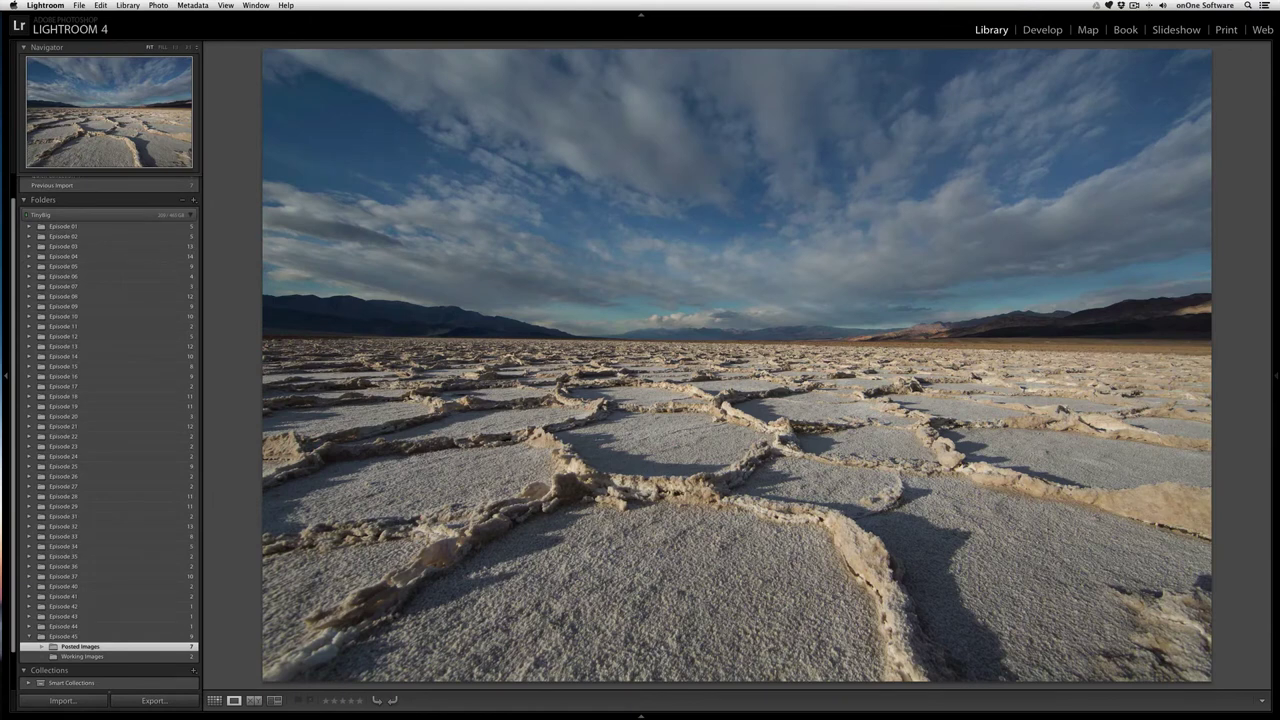
key("Right")
key("Right")
key("Right")
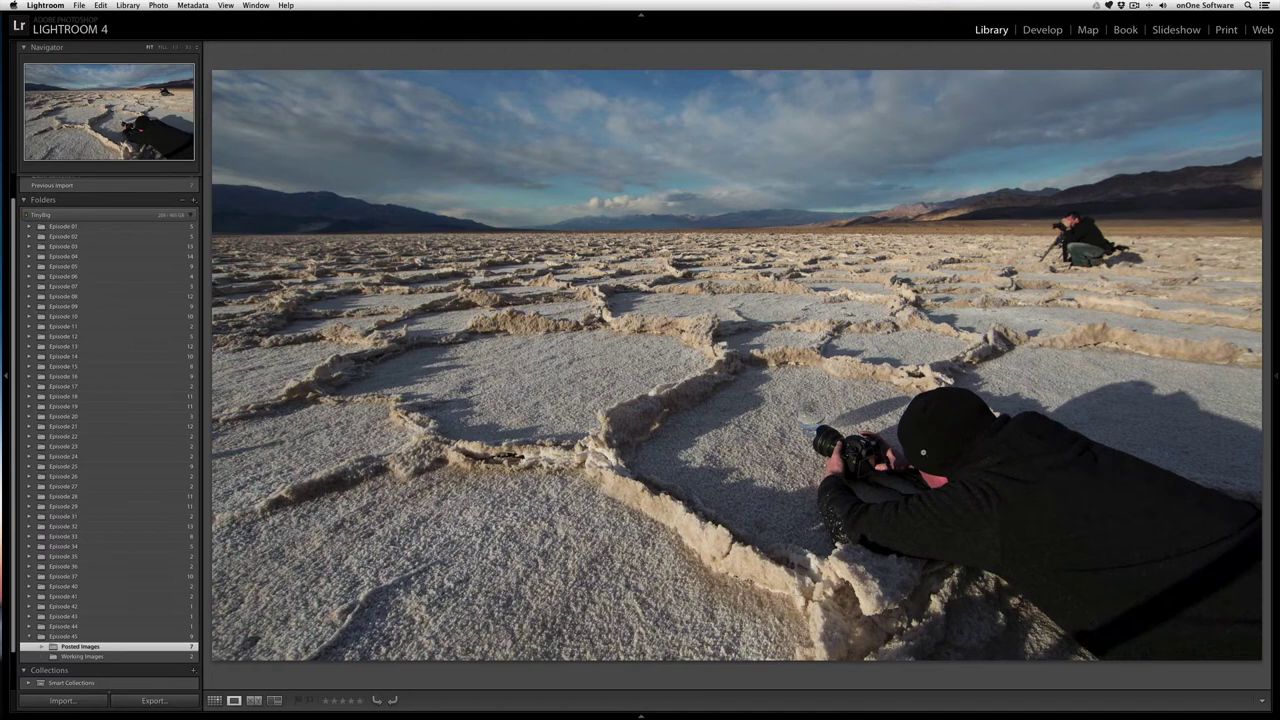
left_click(804, 418)
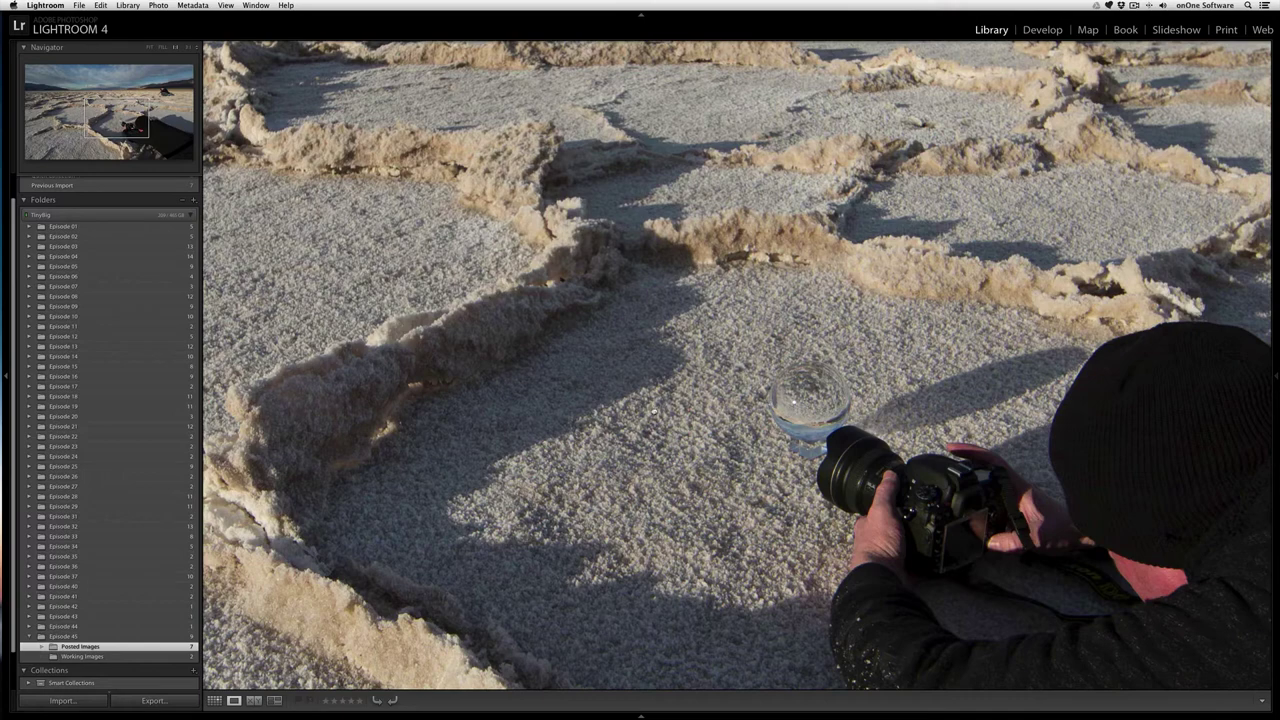
left_click(657, 411)
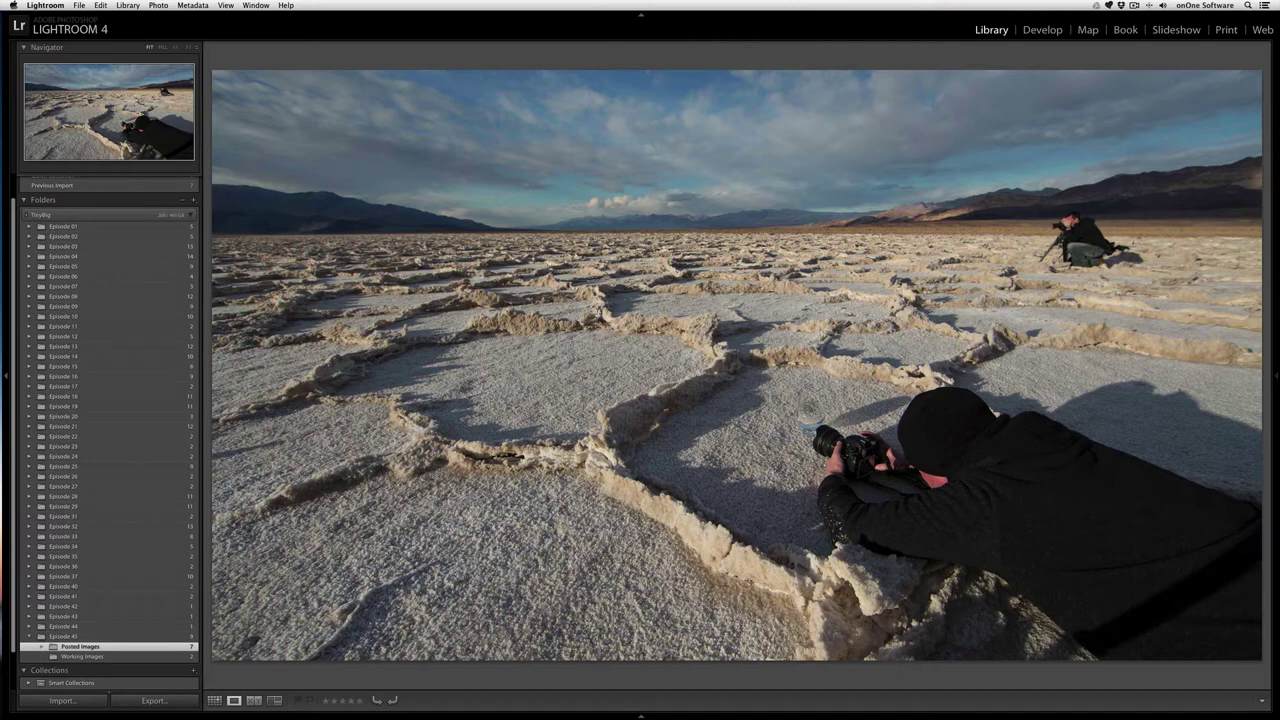
Continue through the remaining photos, zooming 1:1 on the photographer portrait and back out
key("Right")
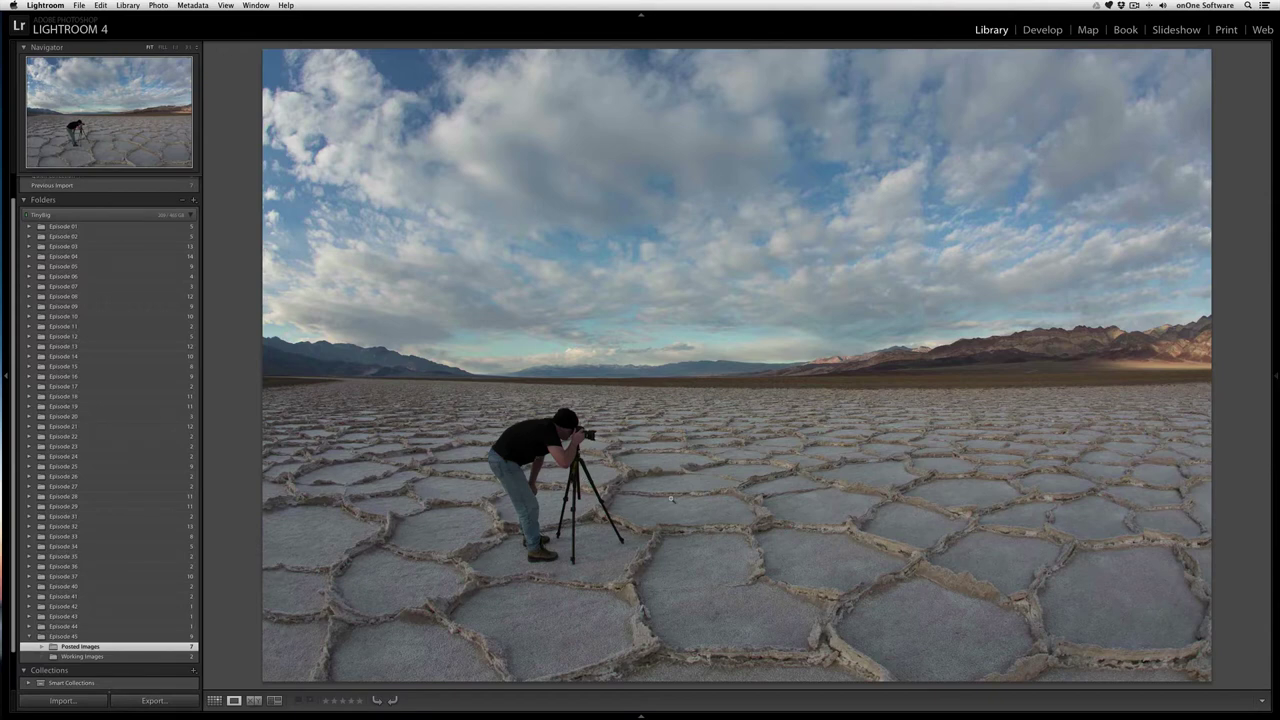
key("Right")
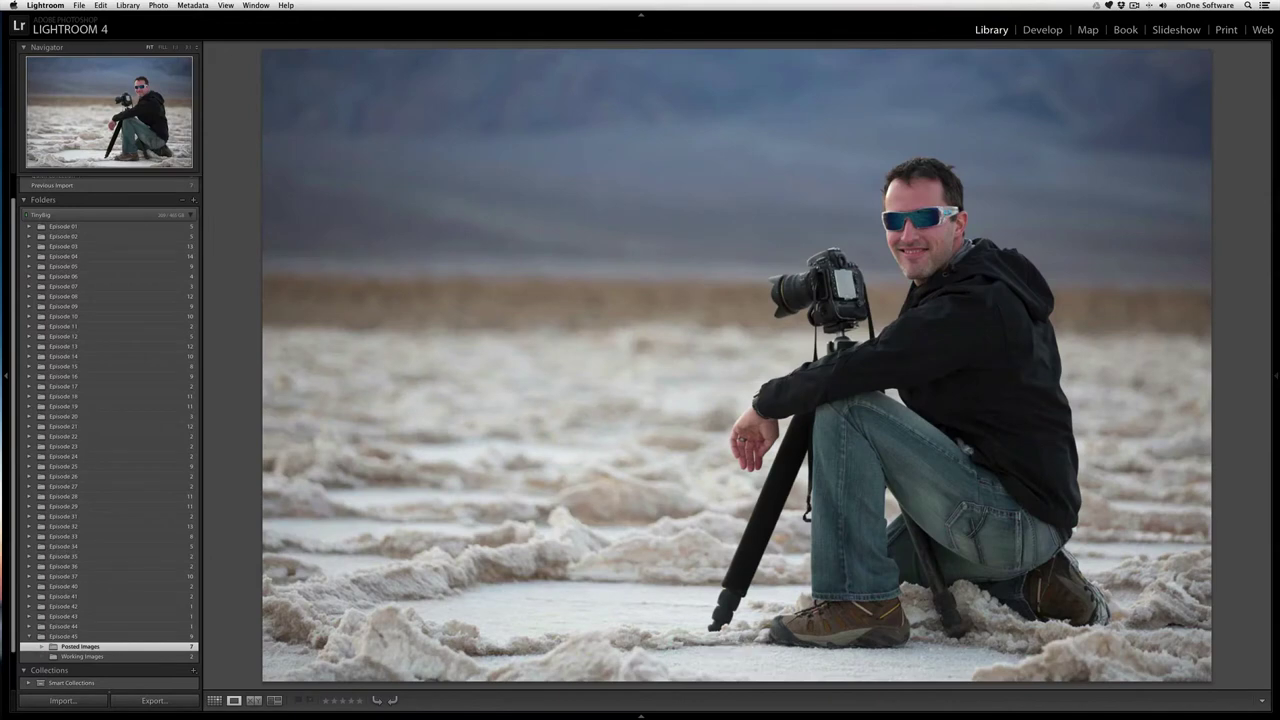
left_click(914, 222)
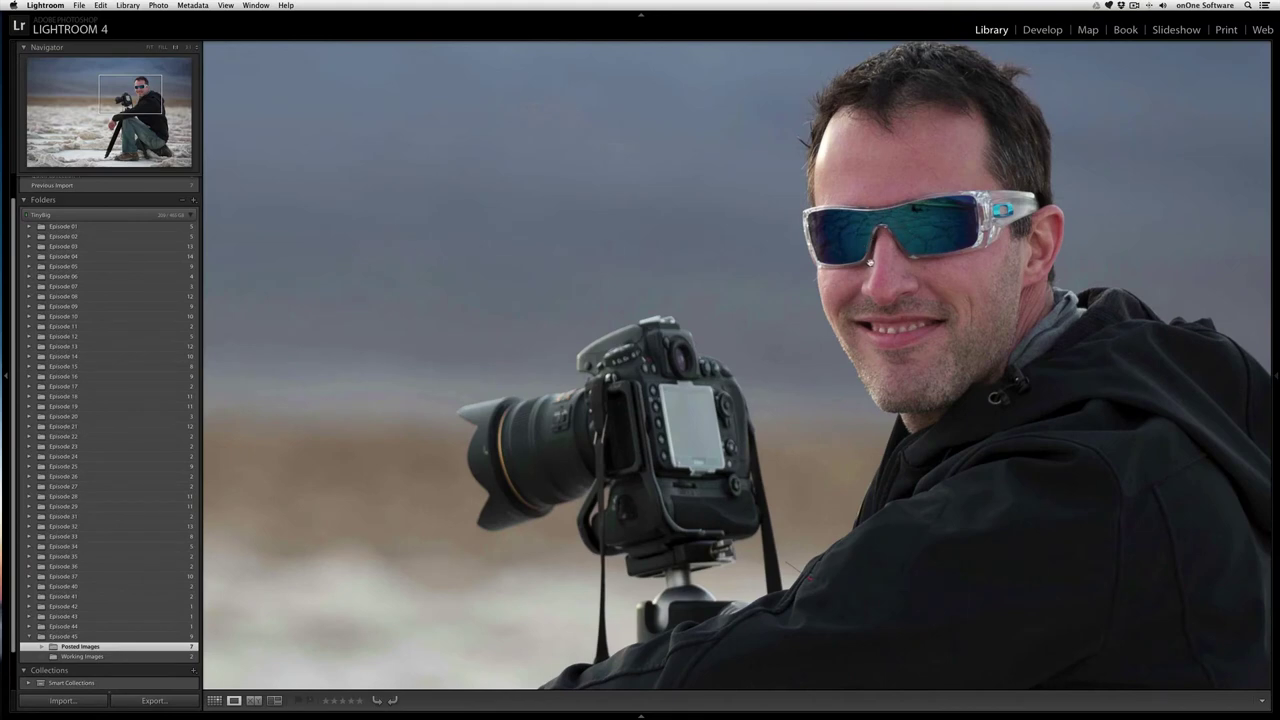
key("Right")
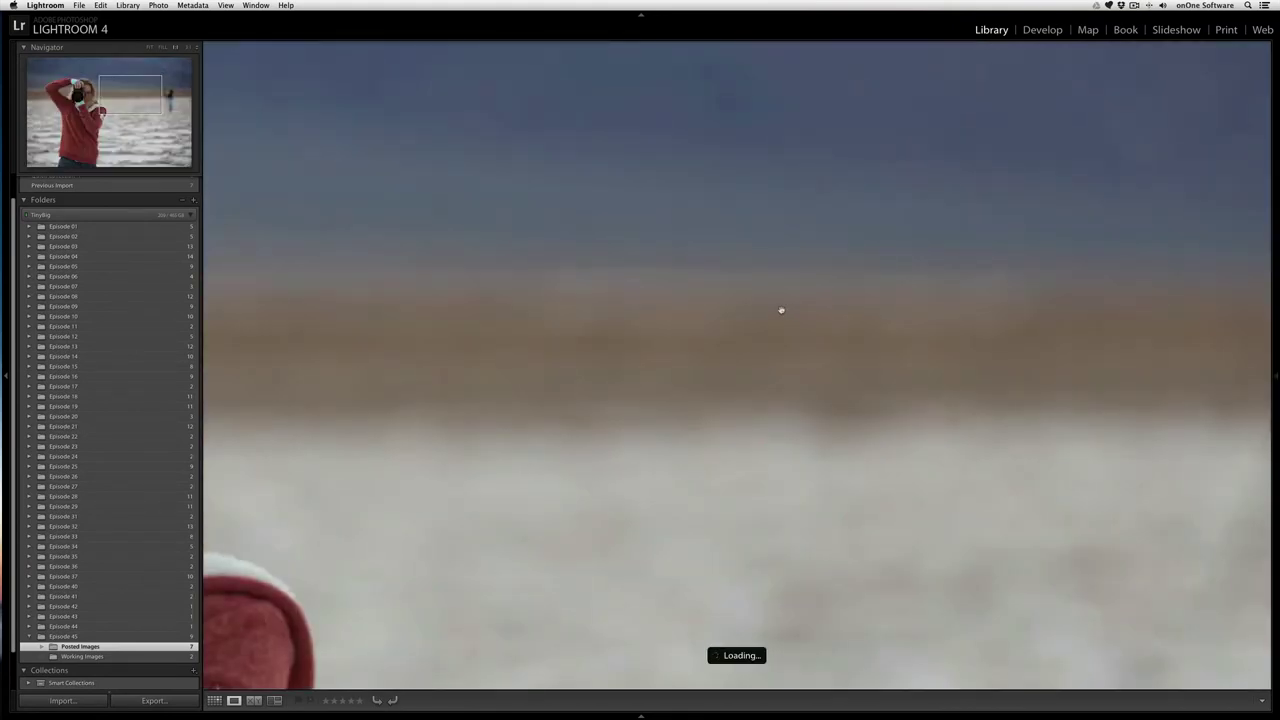
left_click(775, 313)
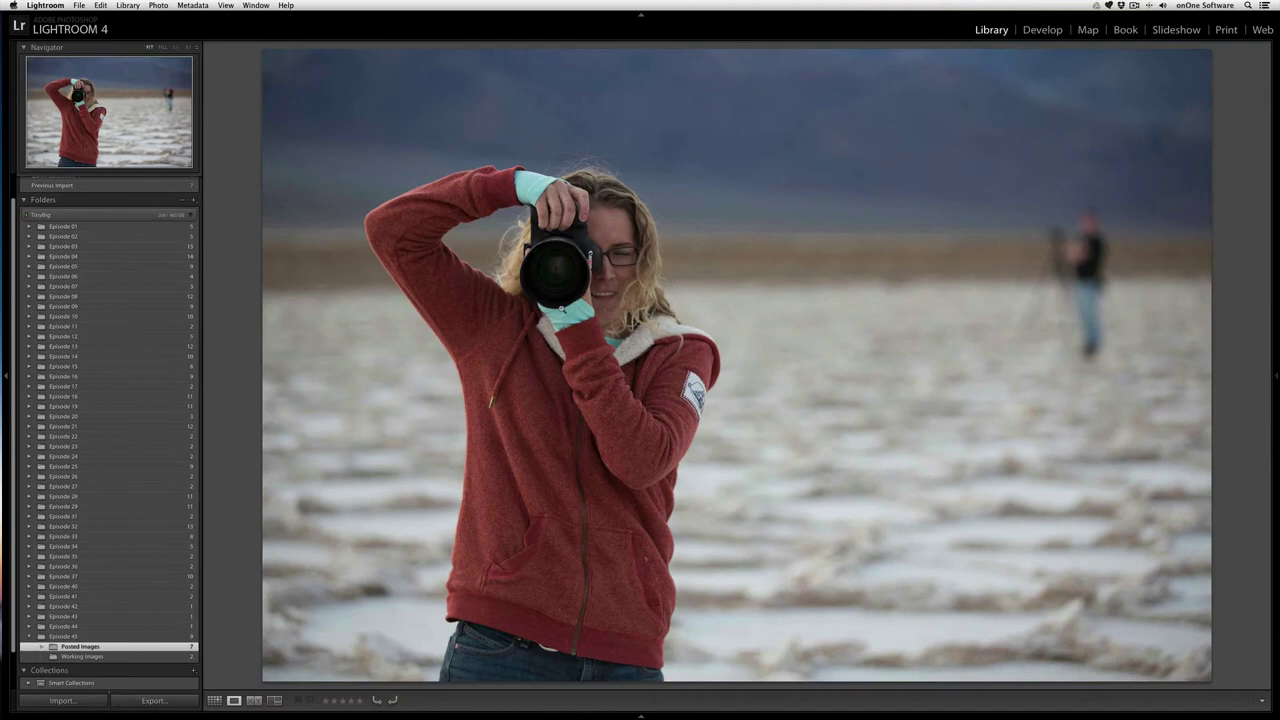
key("Right")
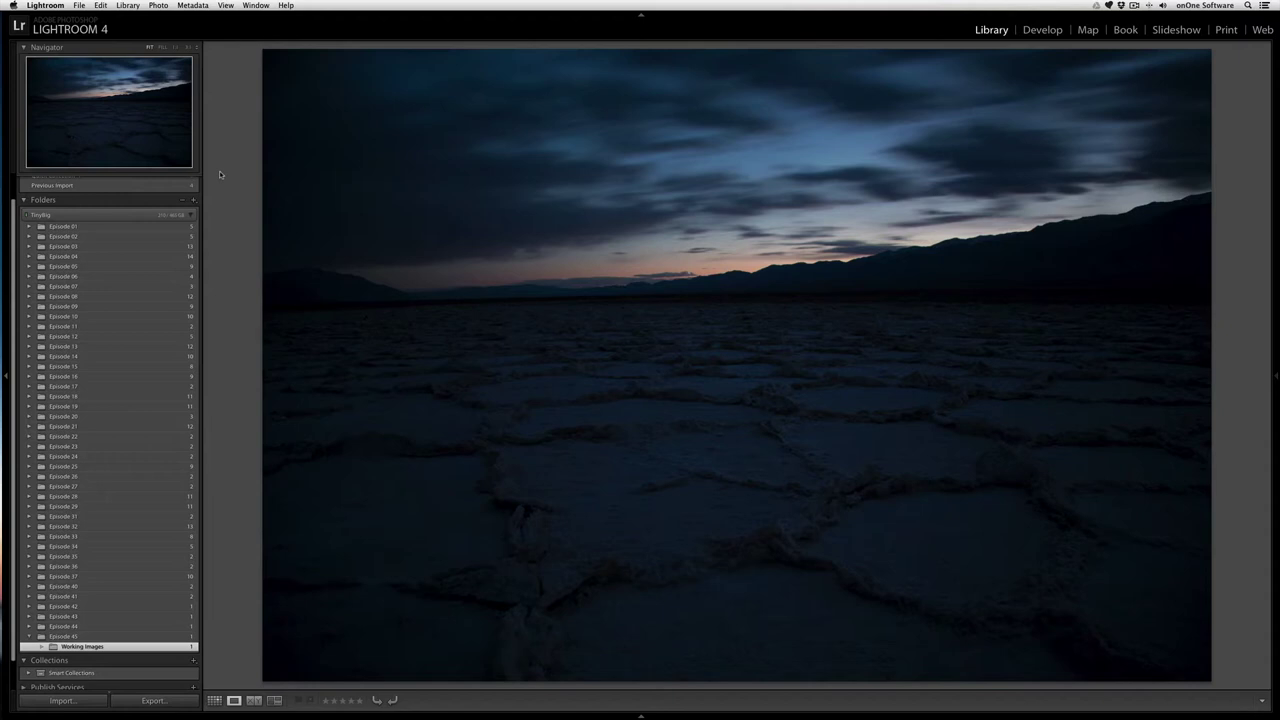
key("super+Tab")
key("super+Tab")
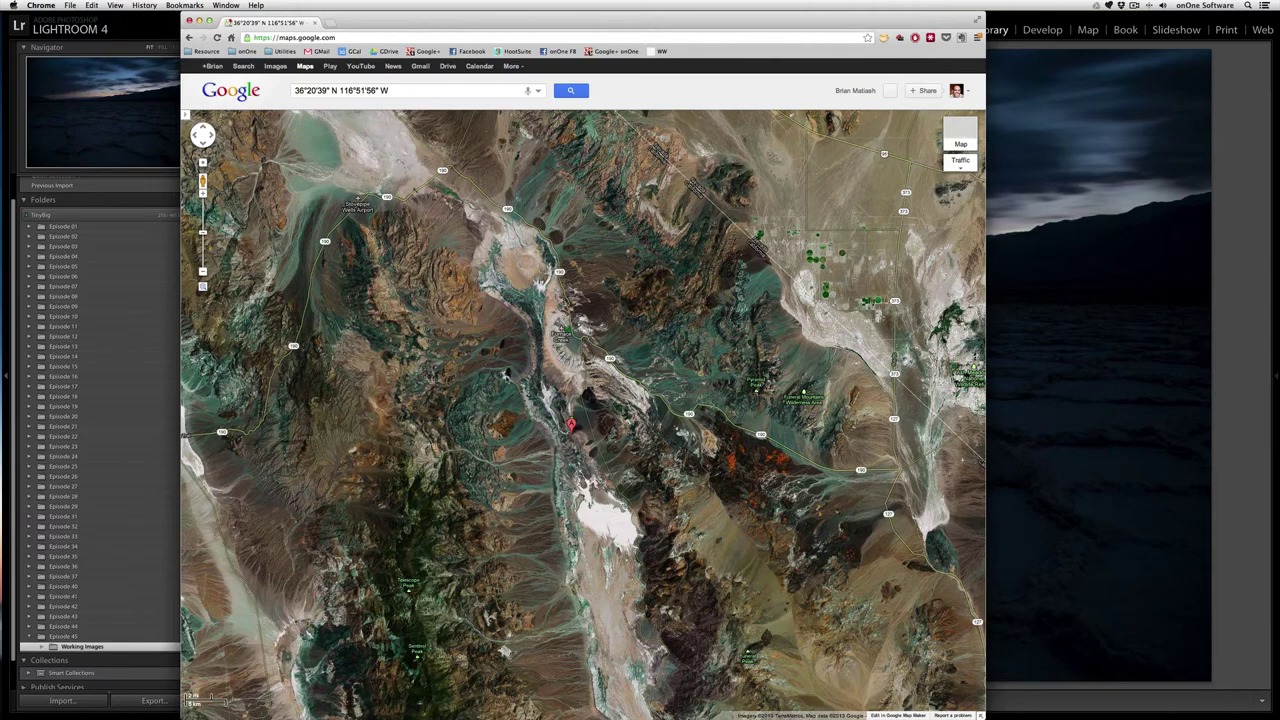
scroll(574, 432, "up", 4)
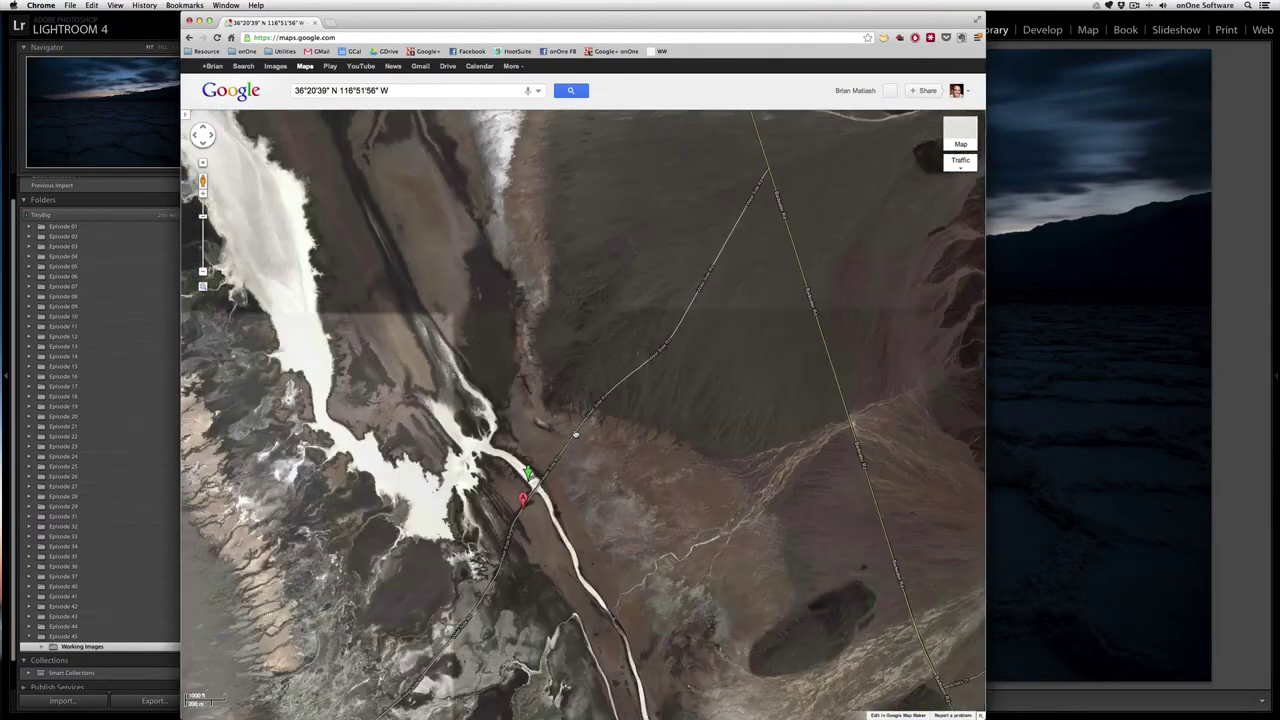
scroll(550, 466, "up", 4)
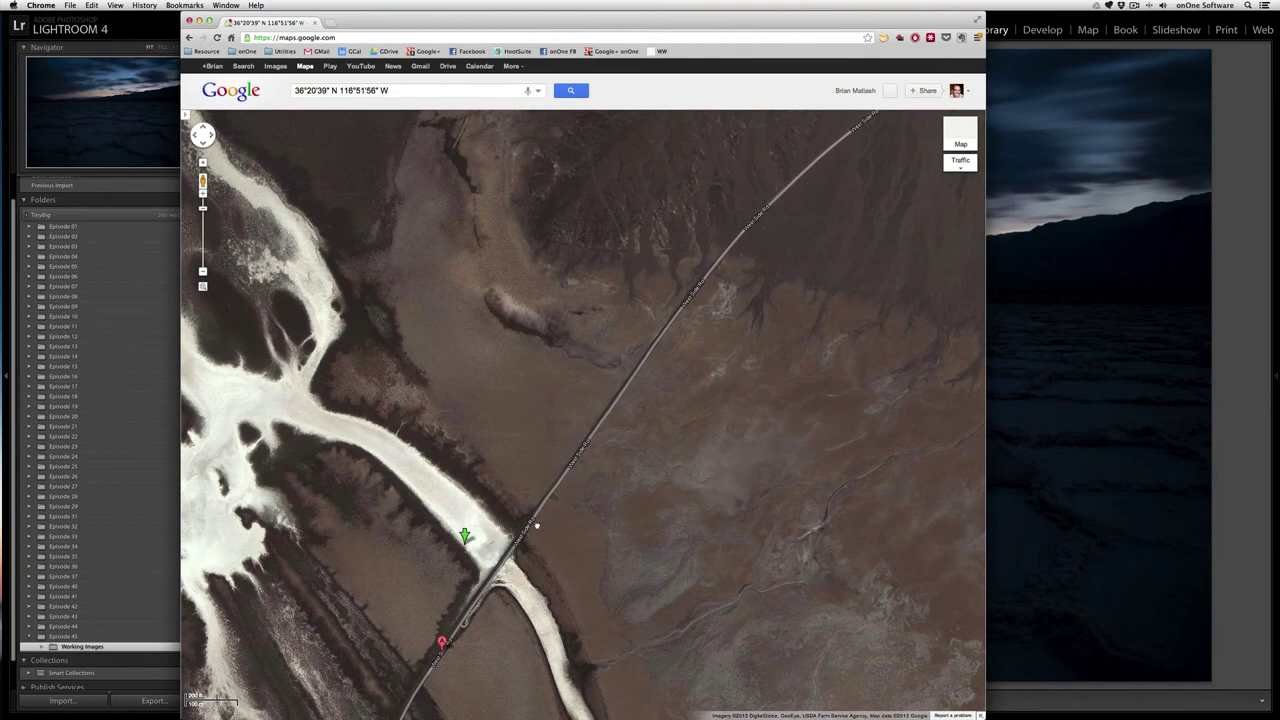
scroll(588, 467, "up", 3)
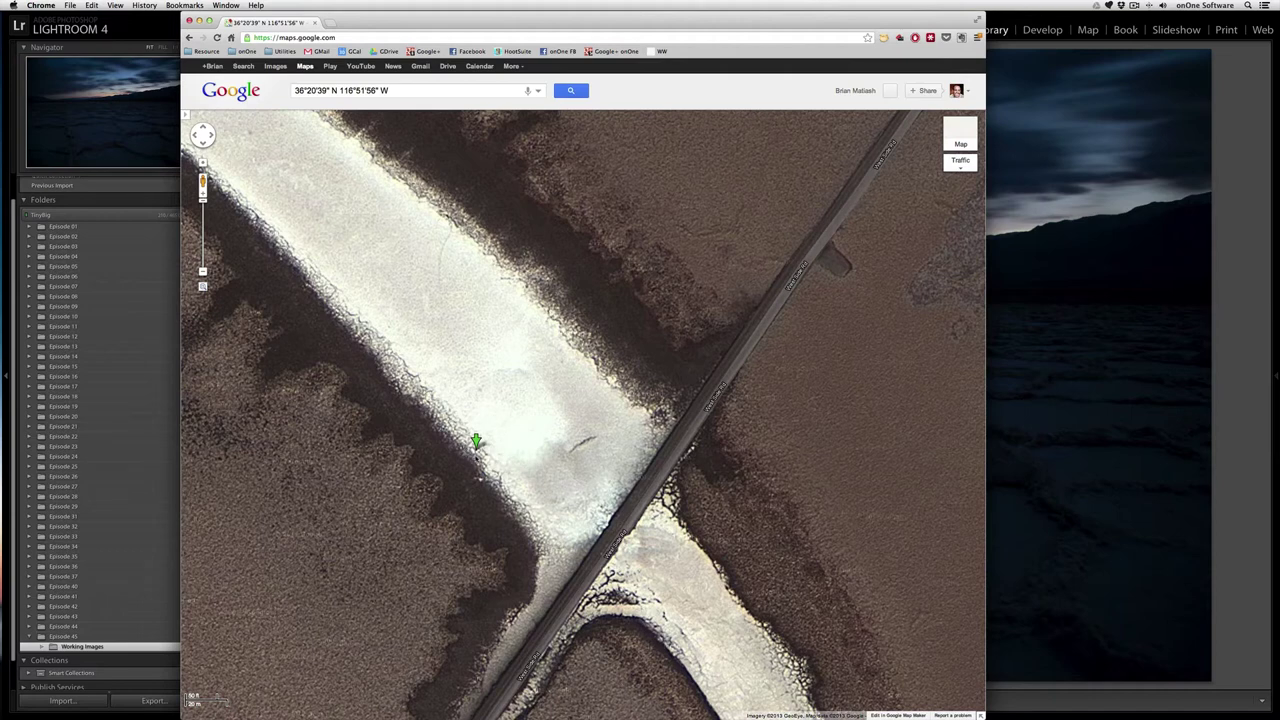
left_click_drag(531, 505, 498, 243)
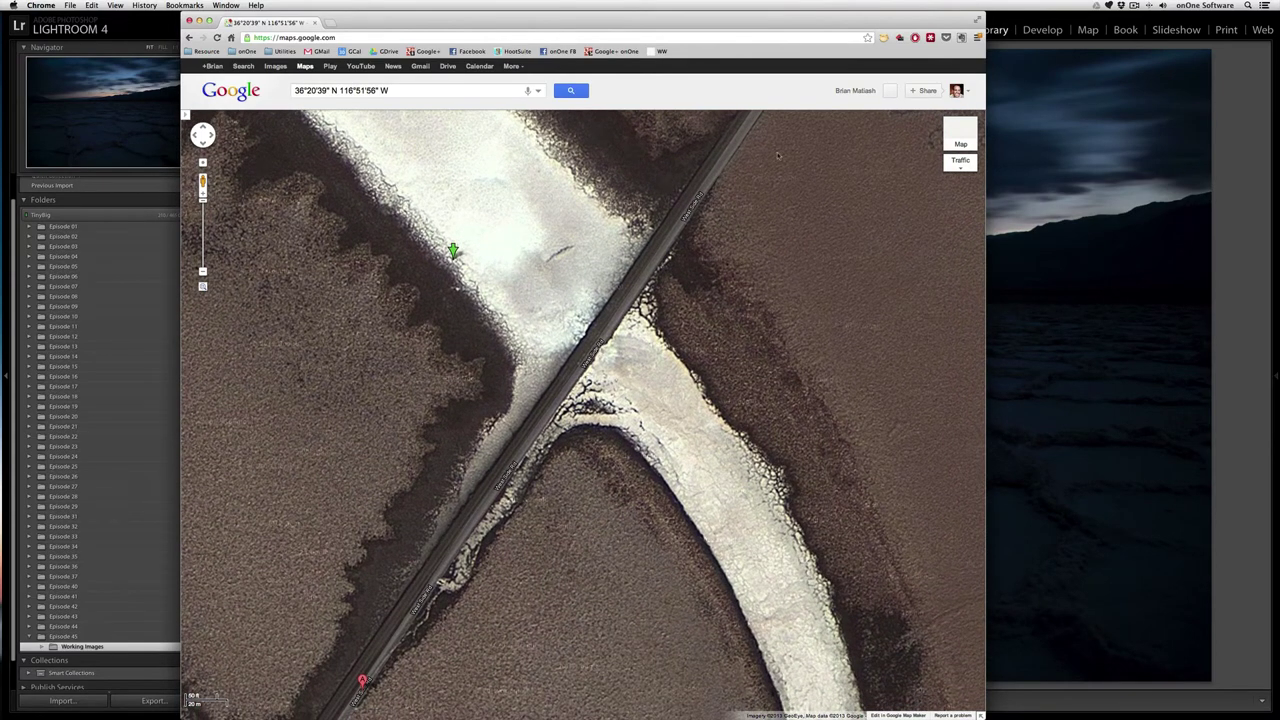
left_click(1160, 83)
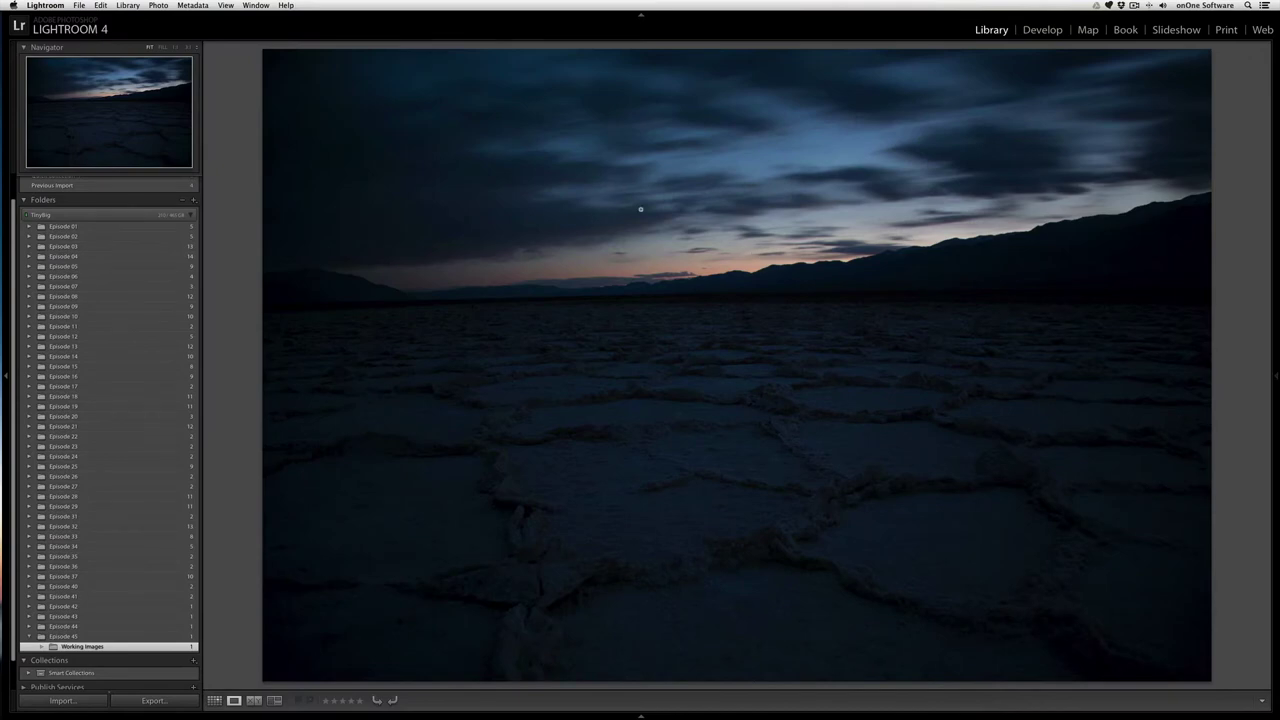
key("super+Tab")
scroll(490, 455, "down", 3)
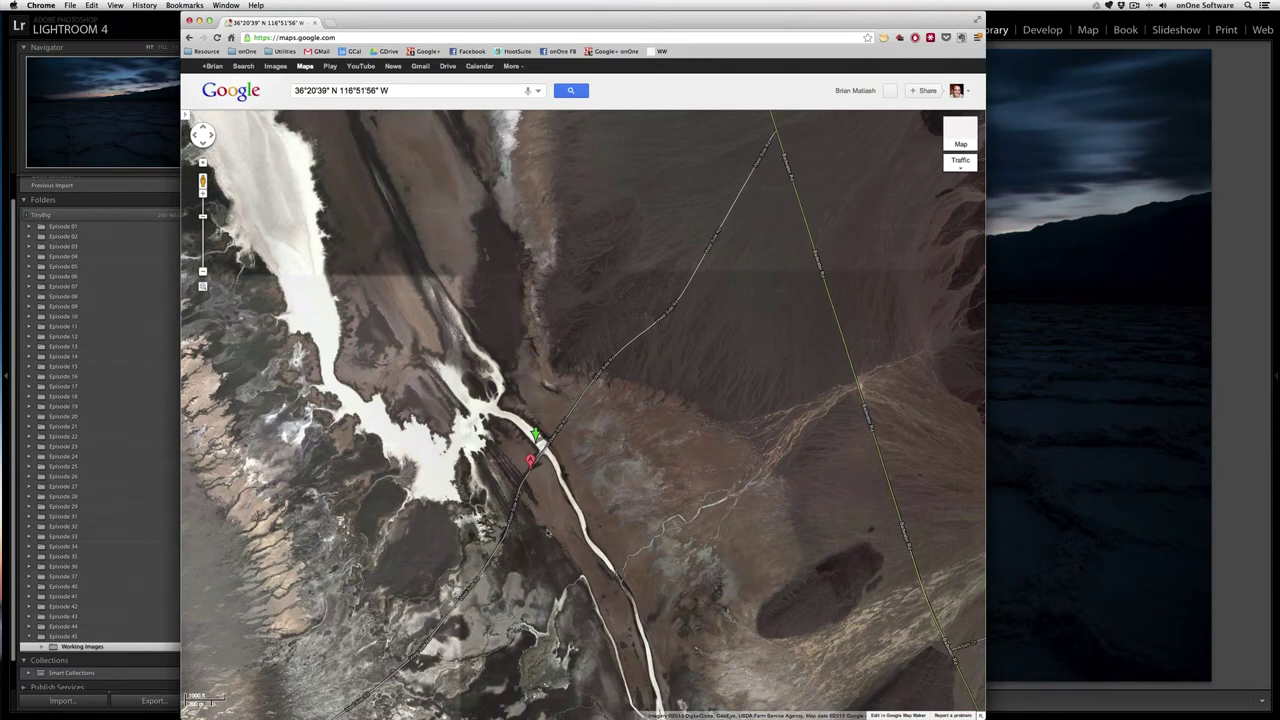
left_click(1234, 230)
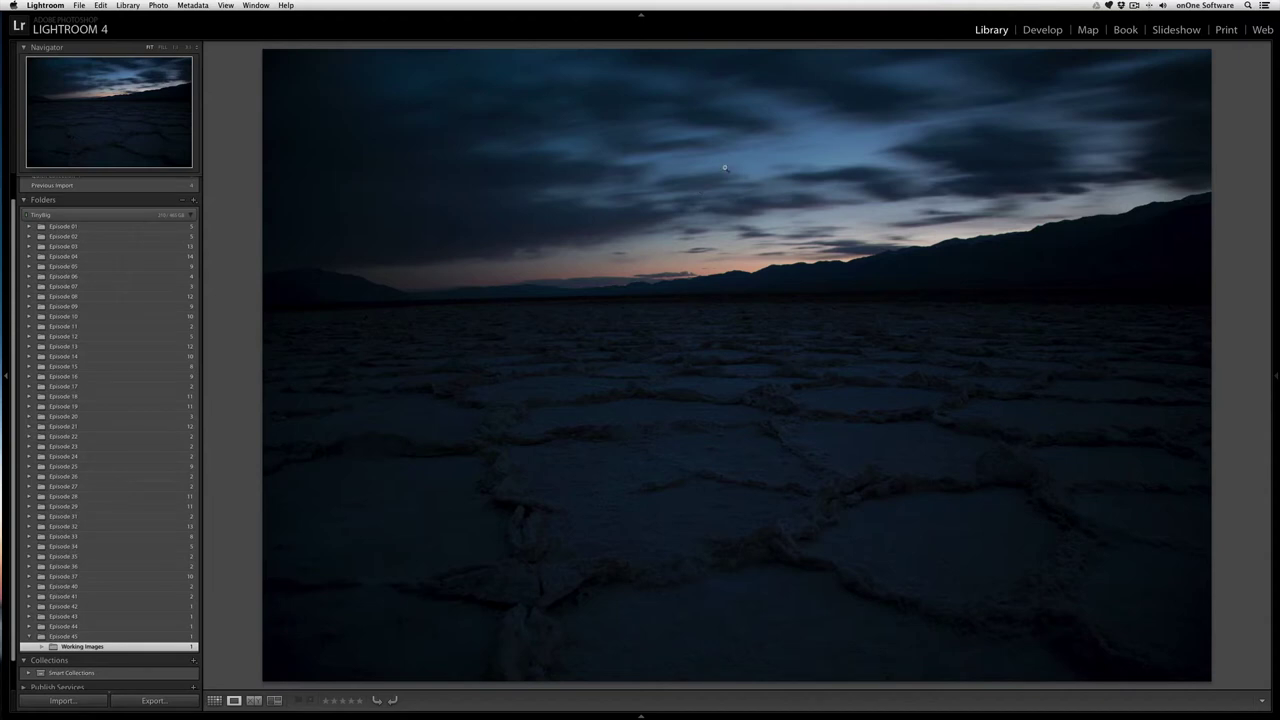
key("i")
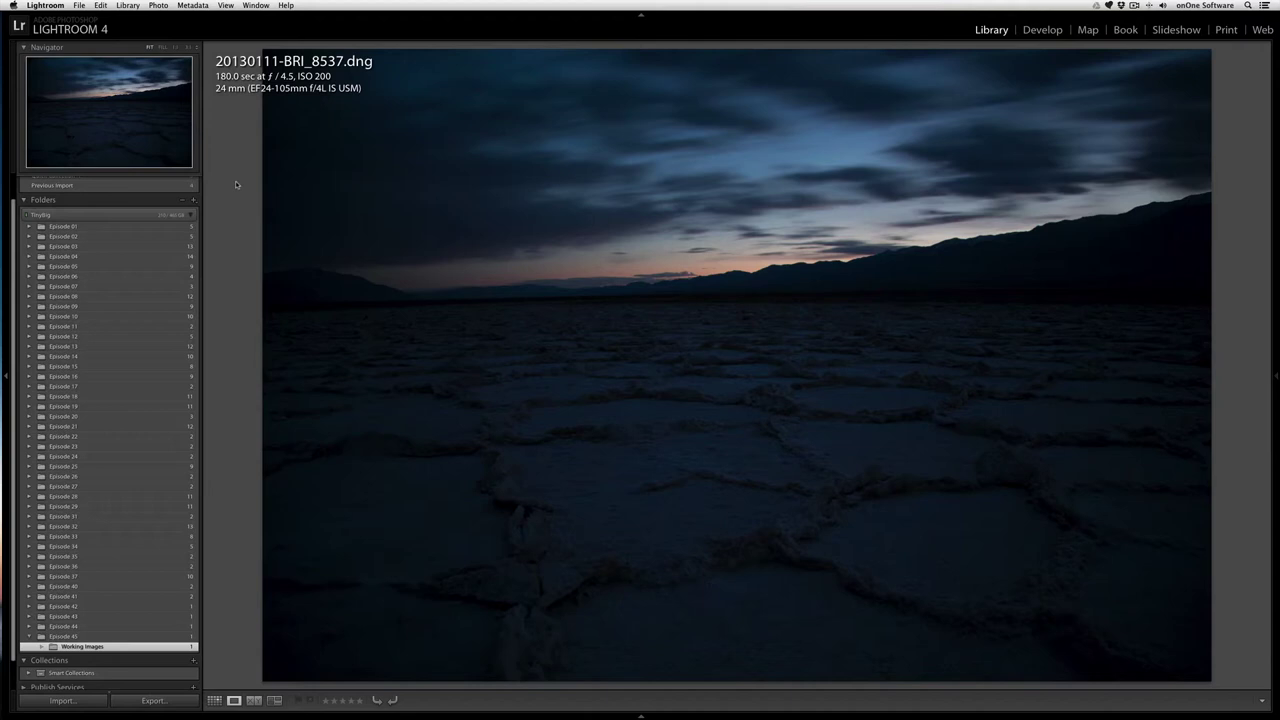
key("i")
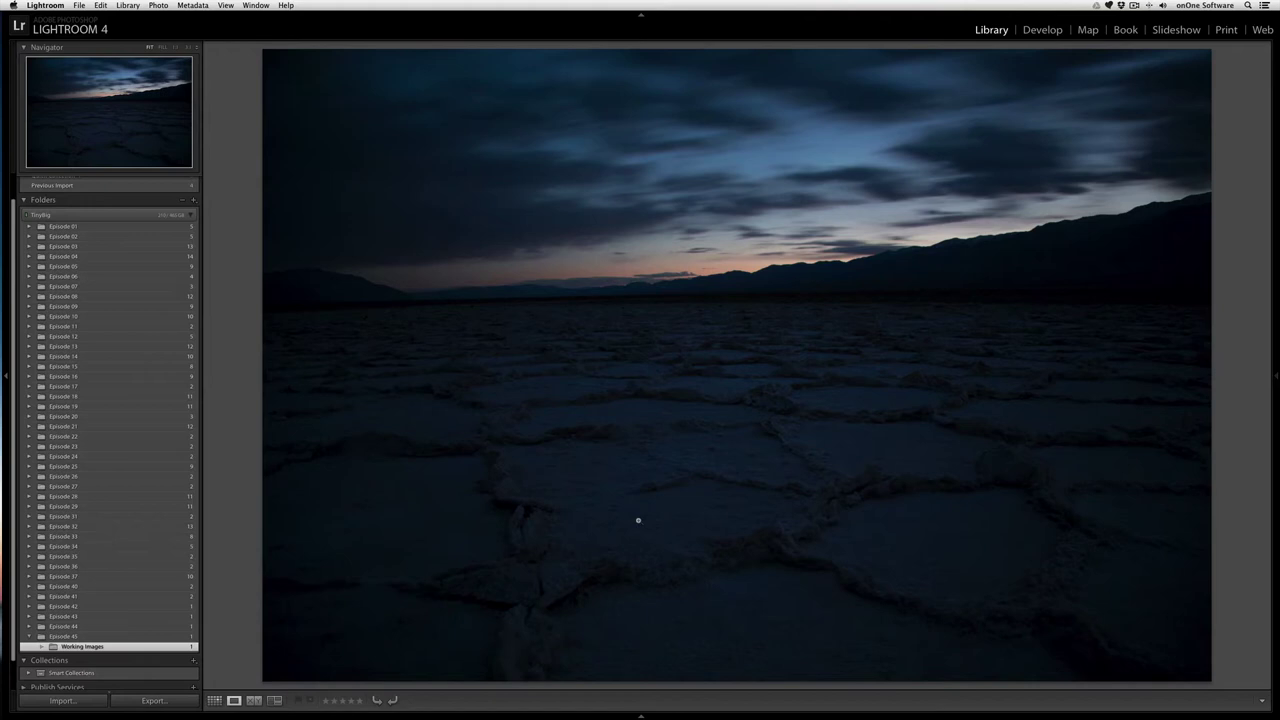
Switch to the Develop module with the dark dusk salt-flat exposure loaded
left_click(1038, 31)
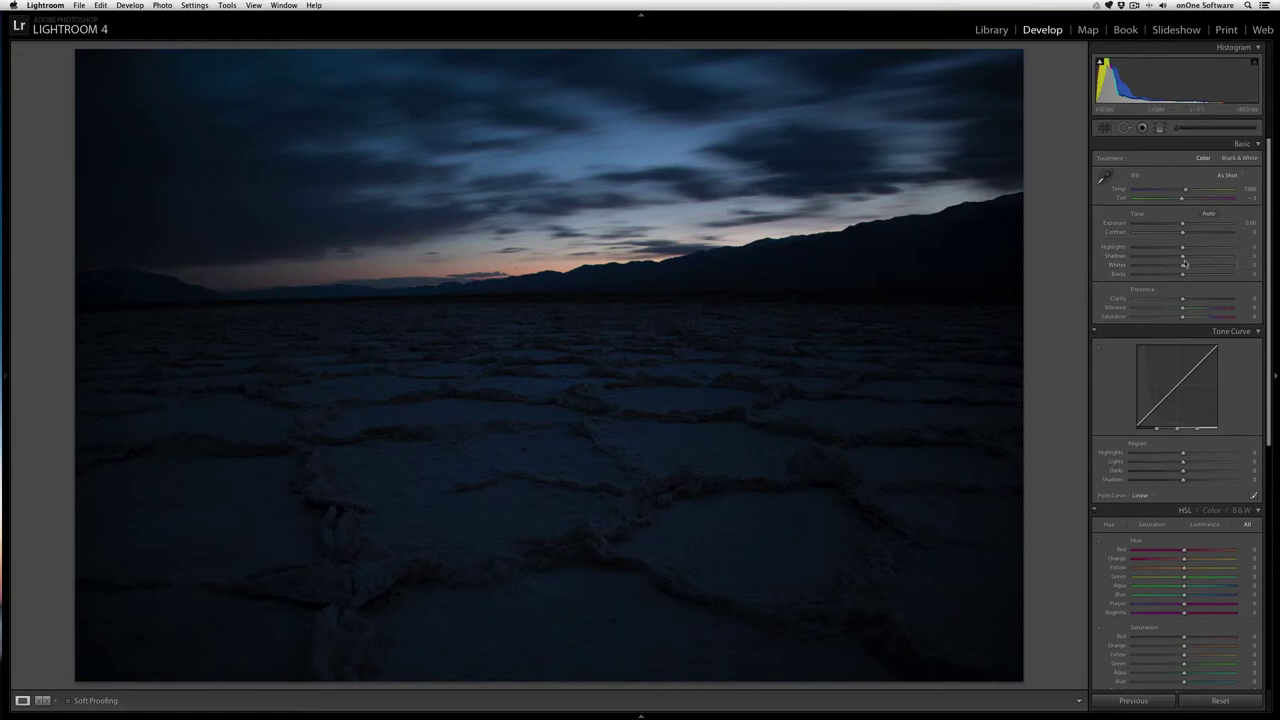
Alt-drag Whites to the clipping point, settling around +50 with almost no clipping
key("alt")
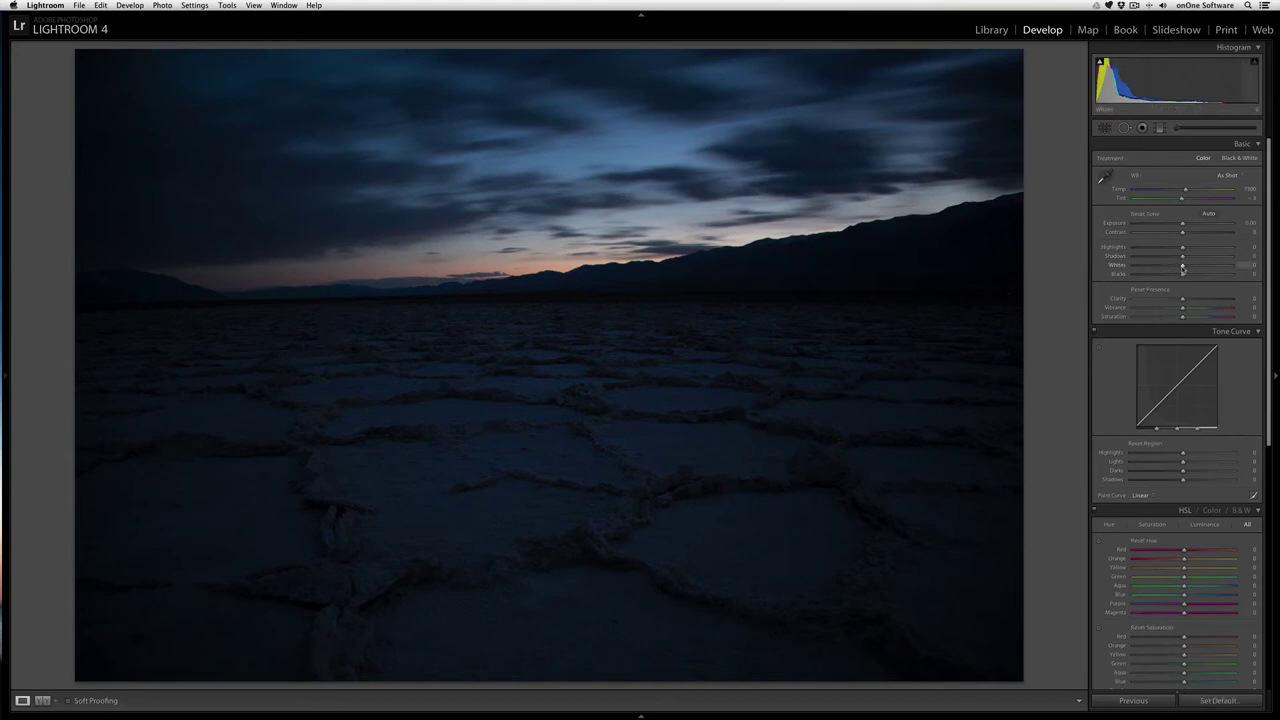
left_click(1183, 268, "alt")
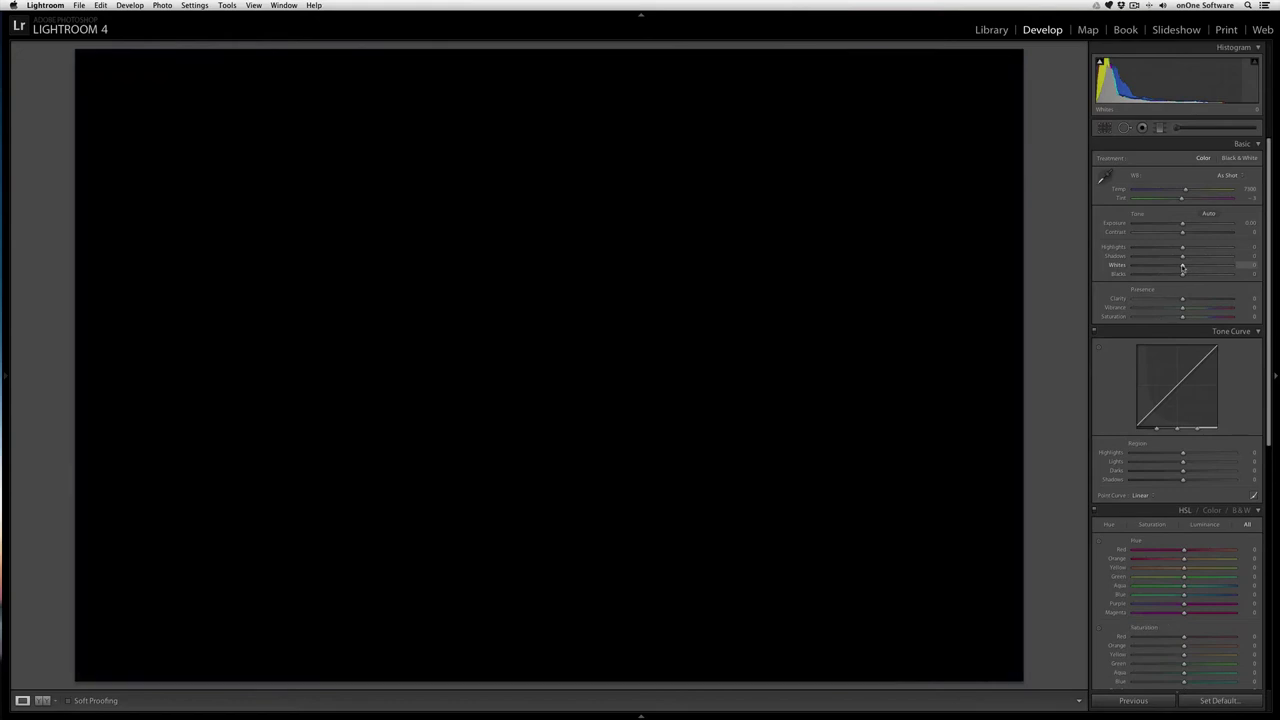
left_click_drag(1182, 268, 1213, 268)
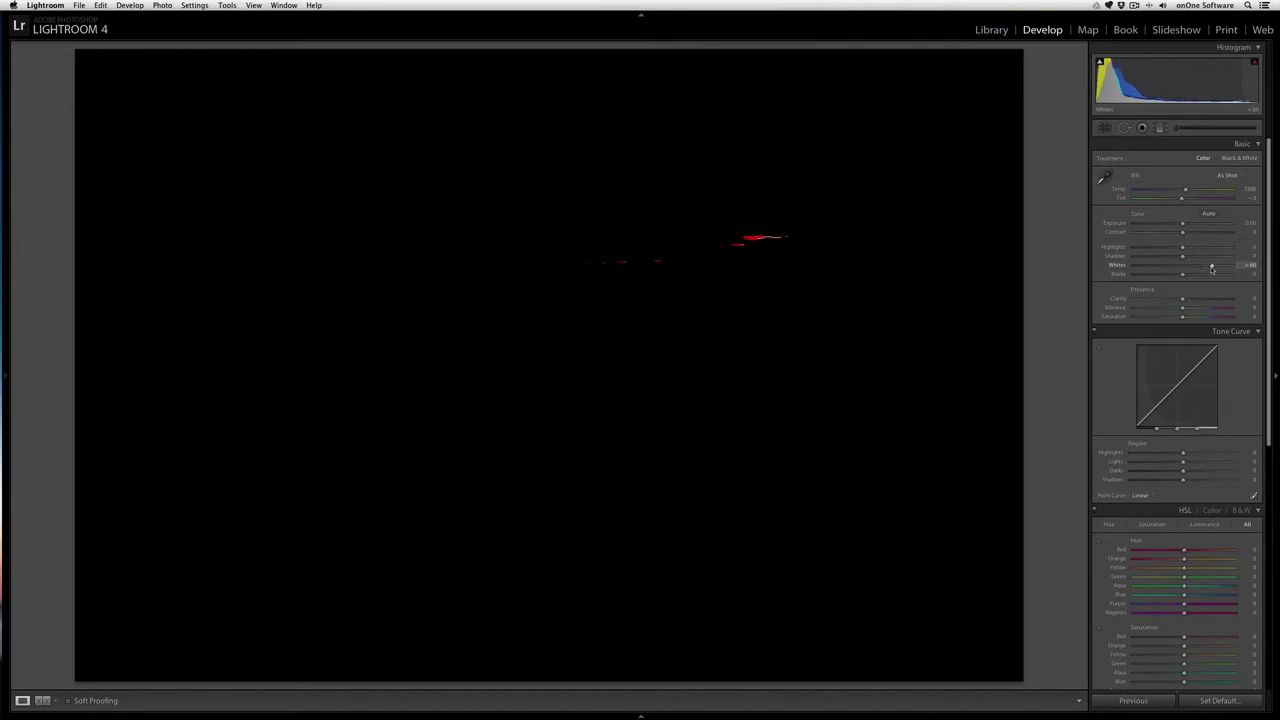
left_click_drag(1212, 268, 1209, 270)
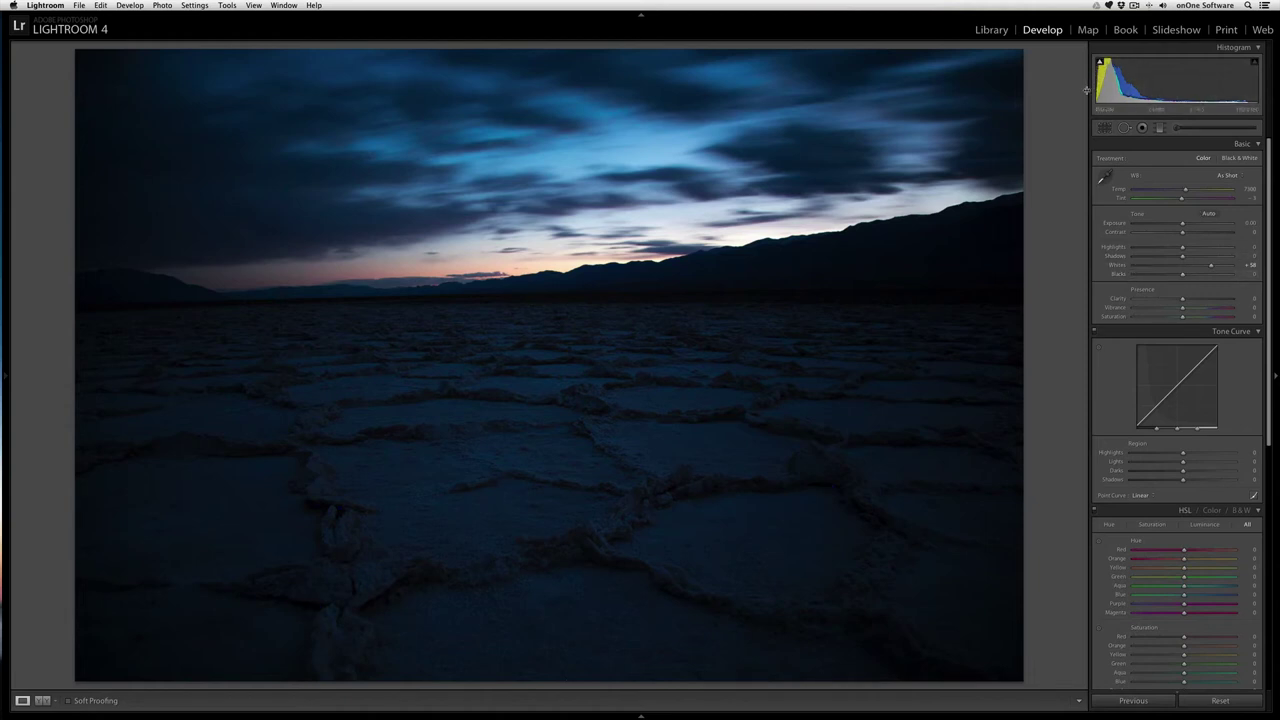
Raise Exposure to about +0.55, checking highlight clipping before and after
key("alt")
key("alt")
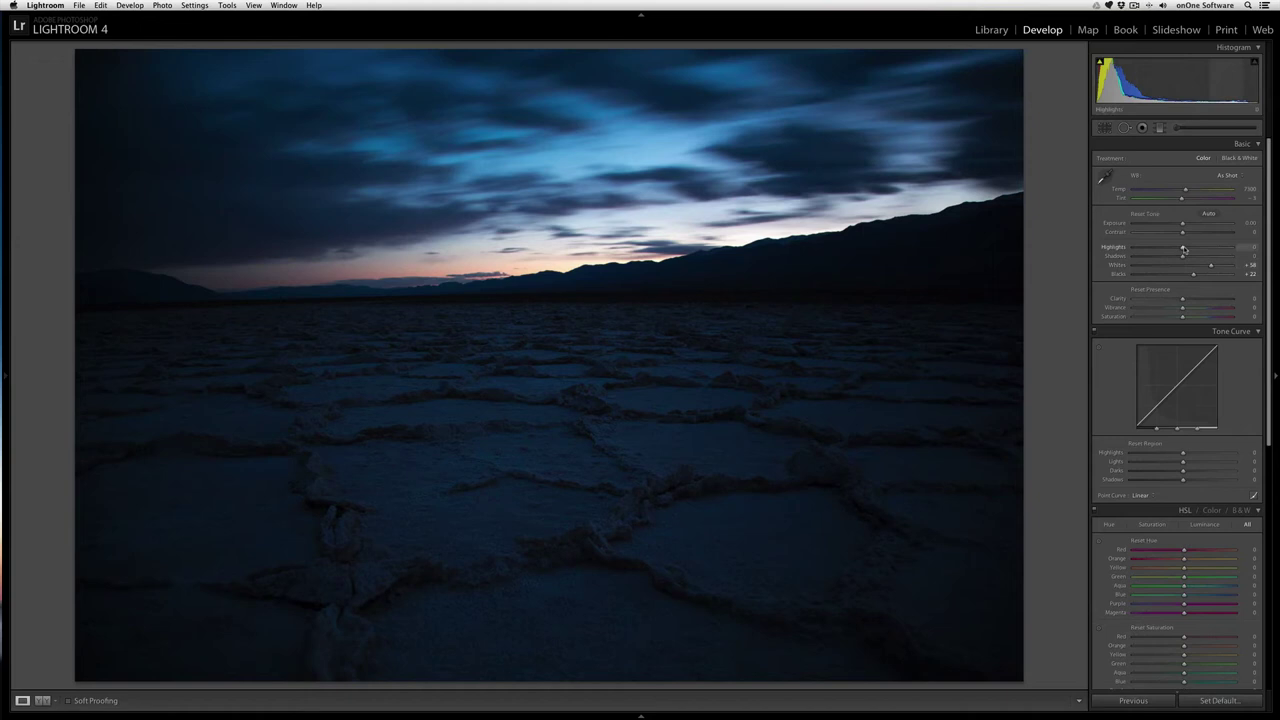
left_click_drag(1184, 249, 1192, 258)
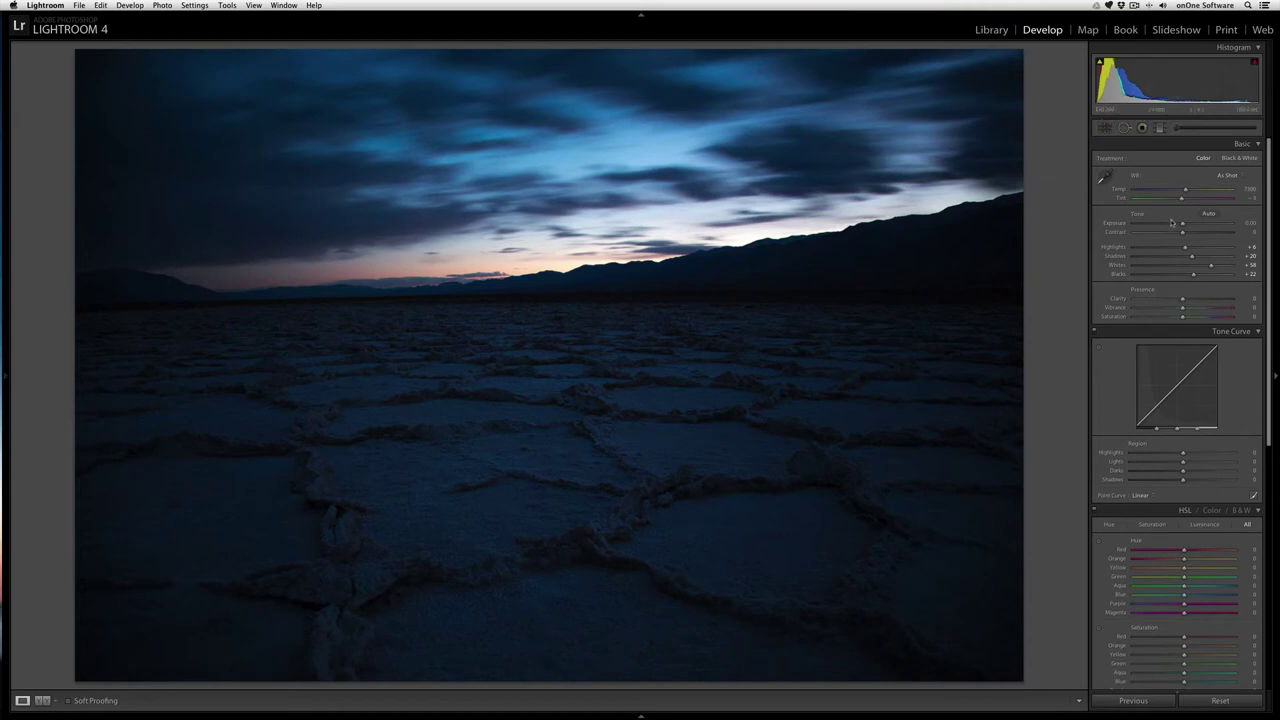
left_click_drag(1183, 226, 1189, 227)
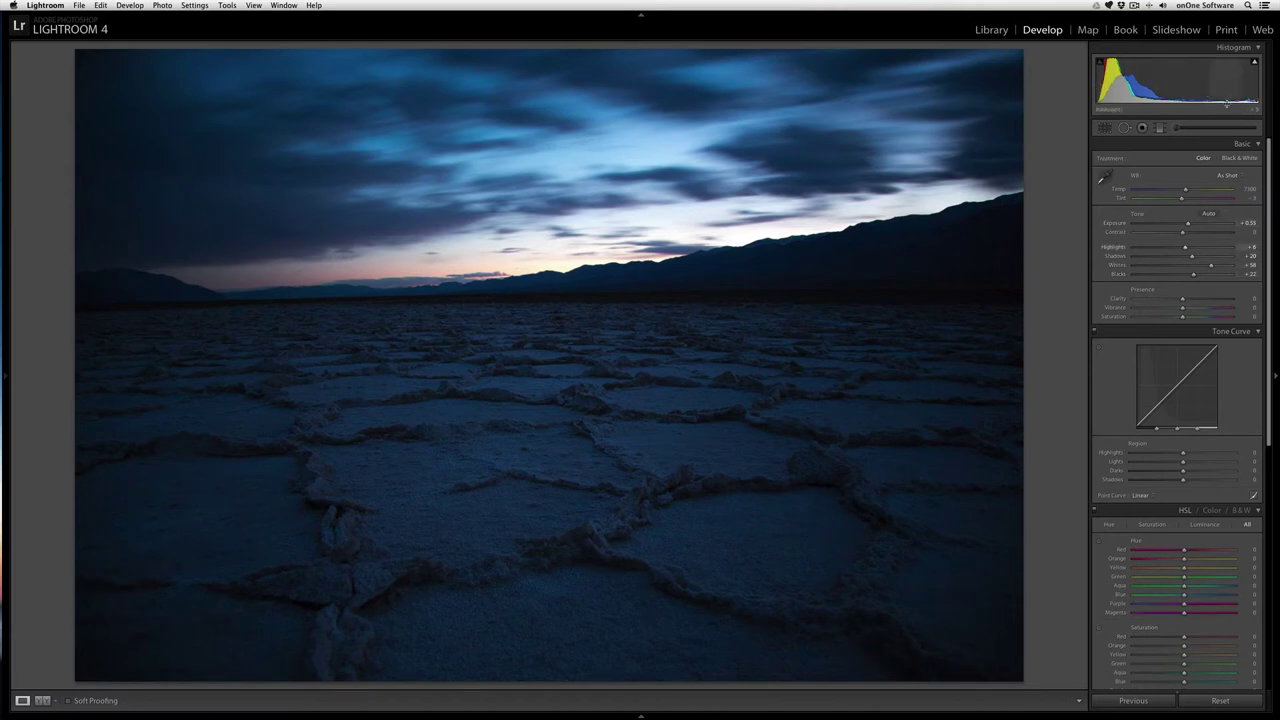
left_click_drag(1185, 247, 1204, 286)
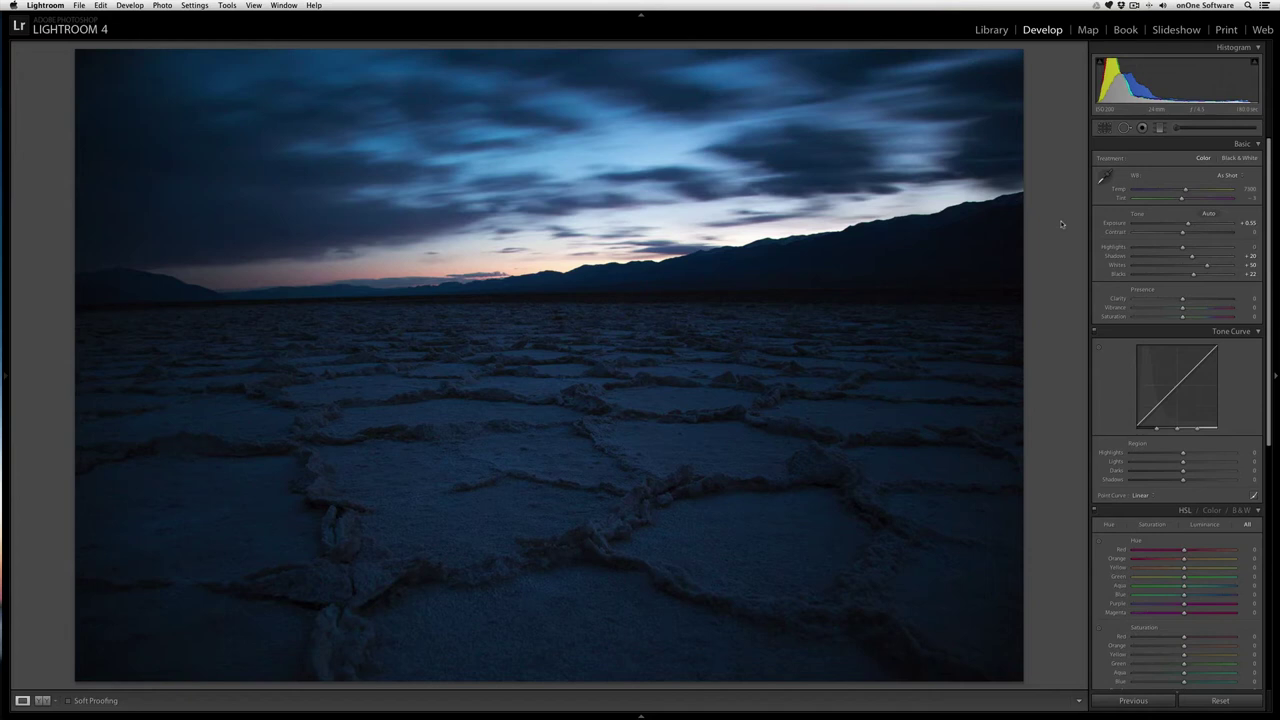
key("backslash")
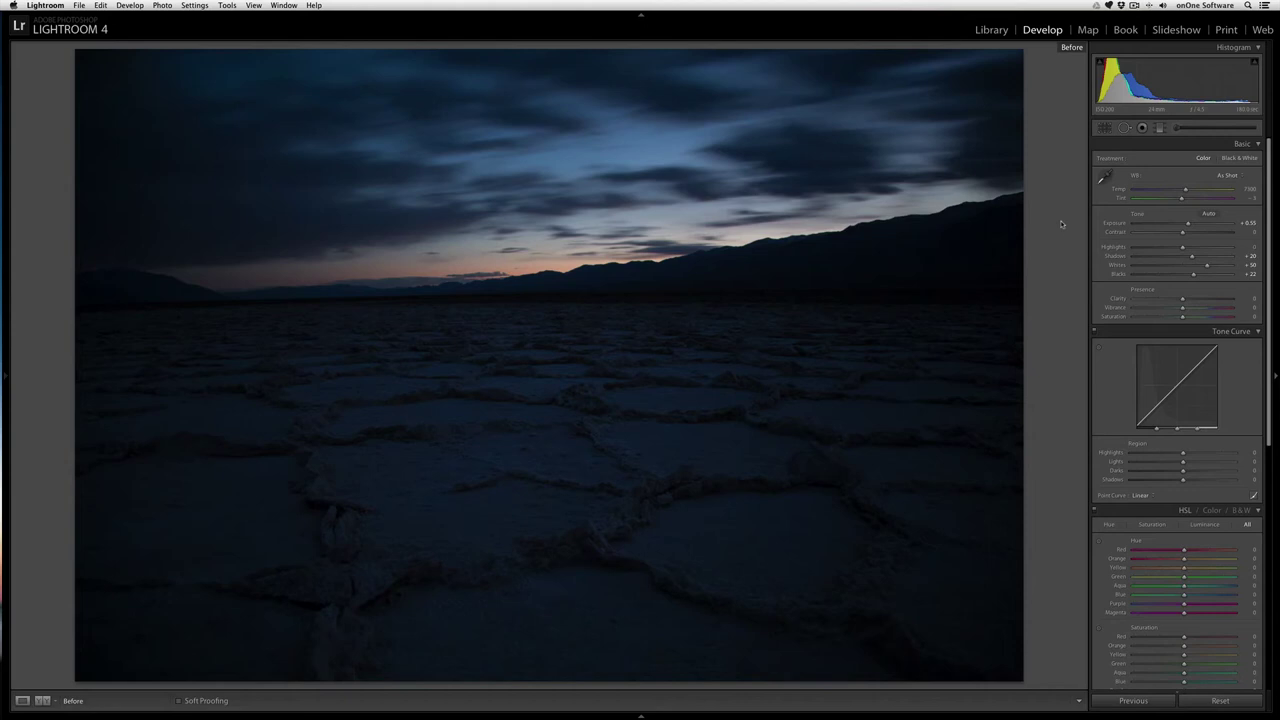
key("backslash")
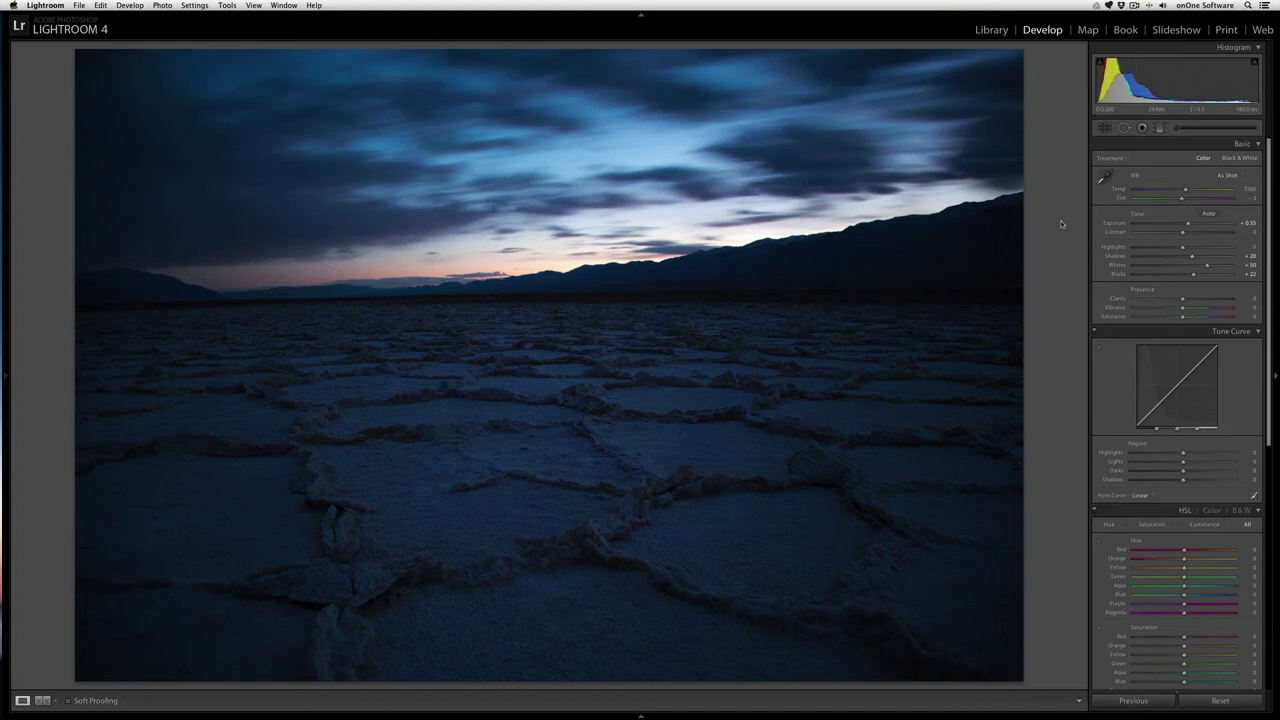
Send the photo to Perfect Effects 4 via File > Plug-in Extras > Perfect Photo Suite
left_click(78, 5)
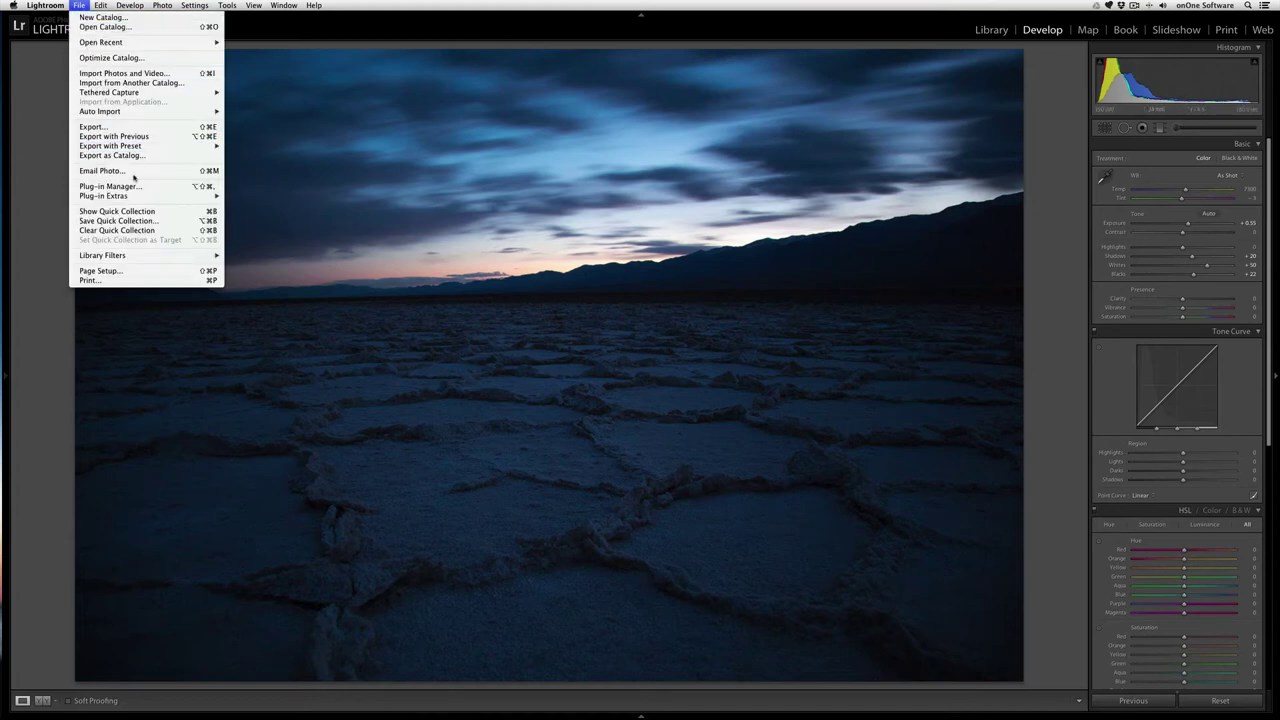
mouse_move(133, 196)
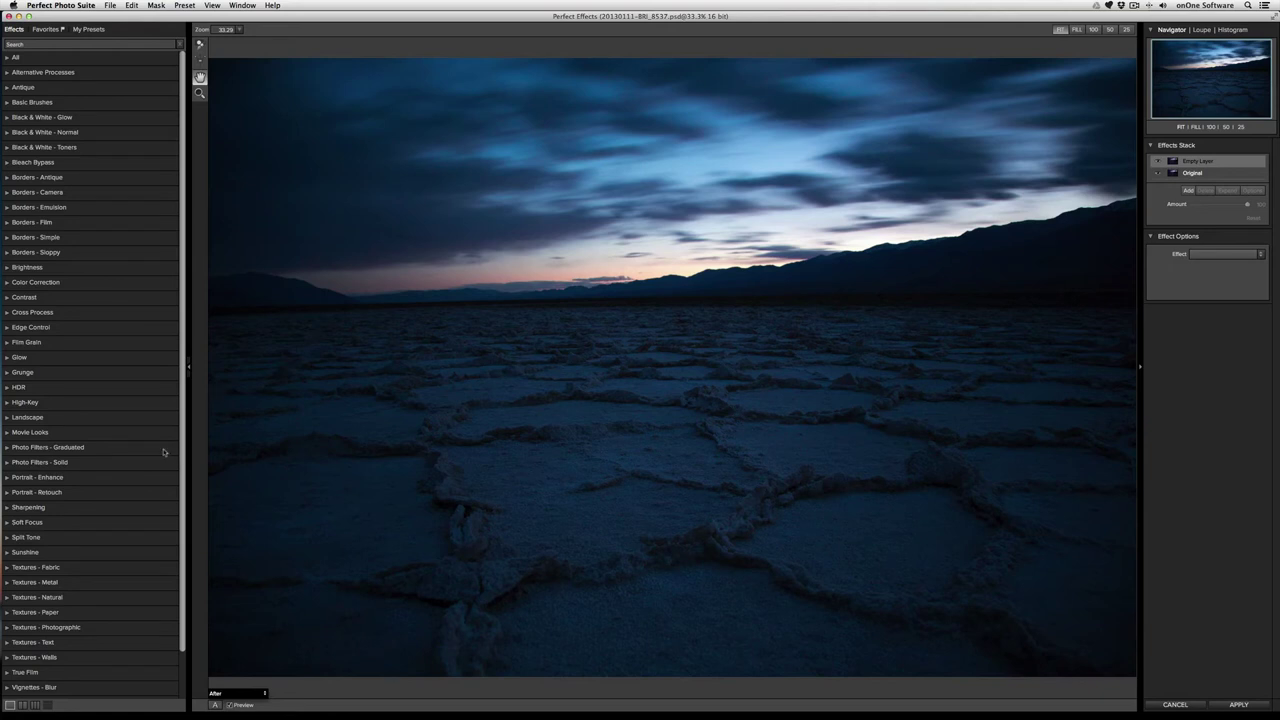
Apply the Landscape Autumn preset and lower its Amount to about 91
left_click(80, 420)
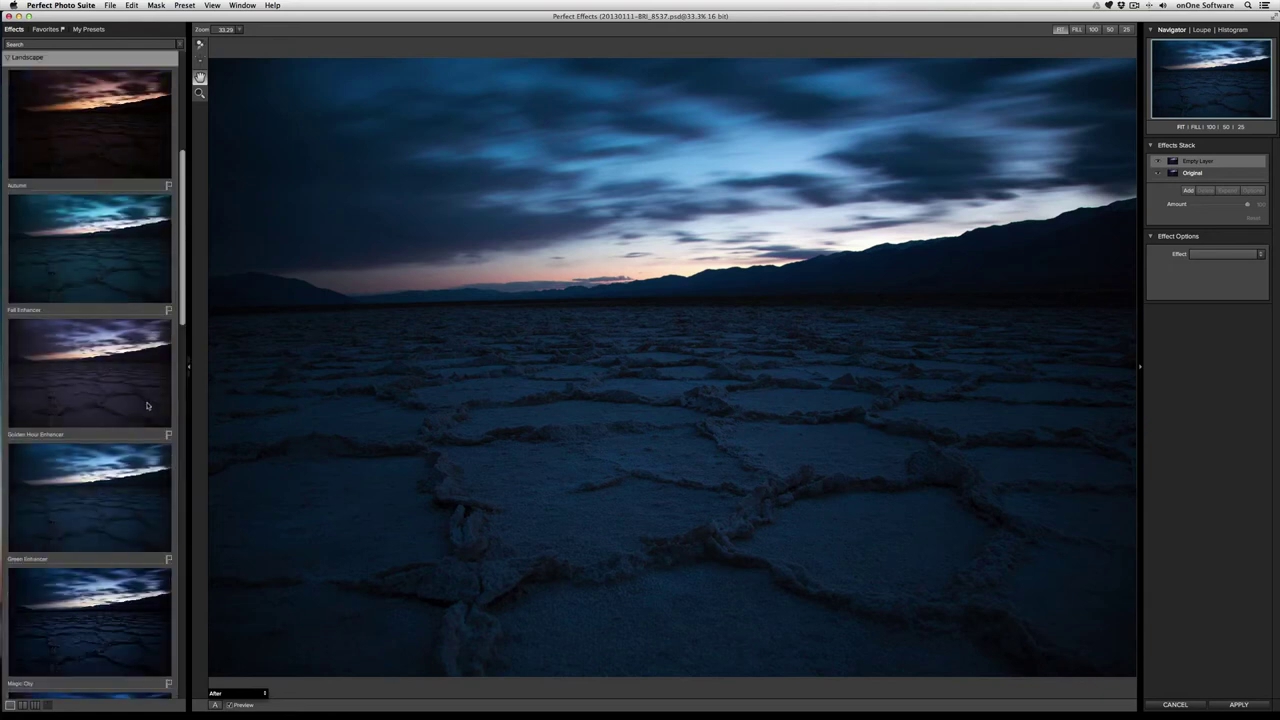
left_click(140, 170)
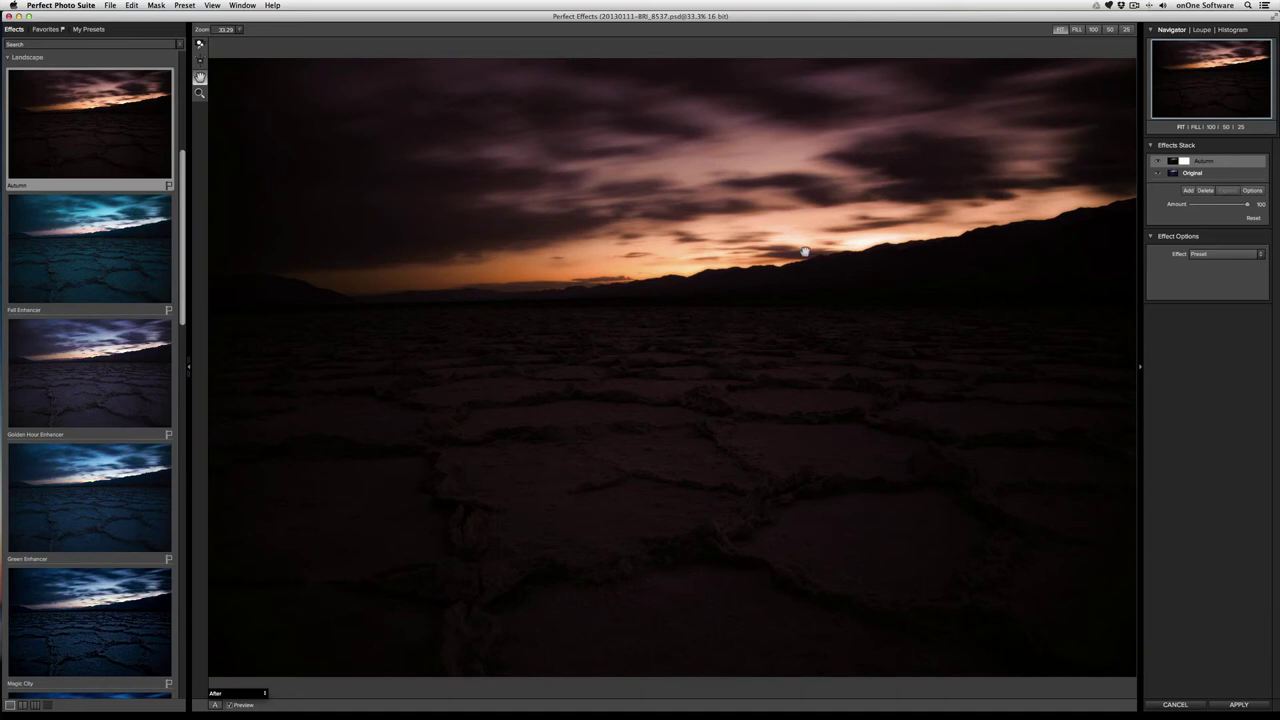
mouse_move(1247, 205)
left_mouse_down()
mouse_move(1182, 207)
mouse_move(1243, 210)
left_mouse_up()
Add a vertical gradient Masking Bug at the centre, reduce Feather in Mask-Red view, then return to After
left_click(199, 61)
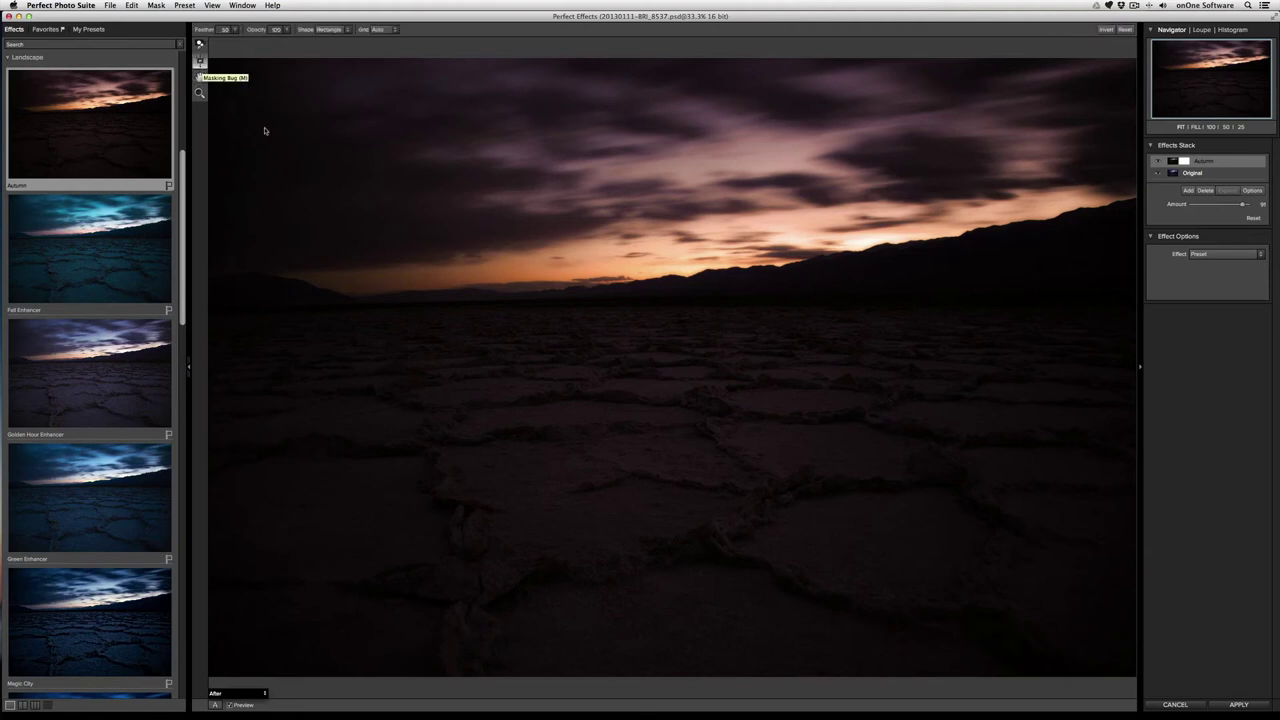
left_click(621, 454)
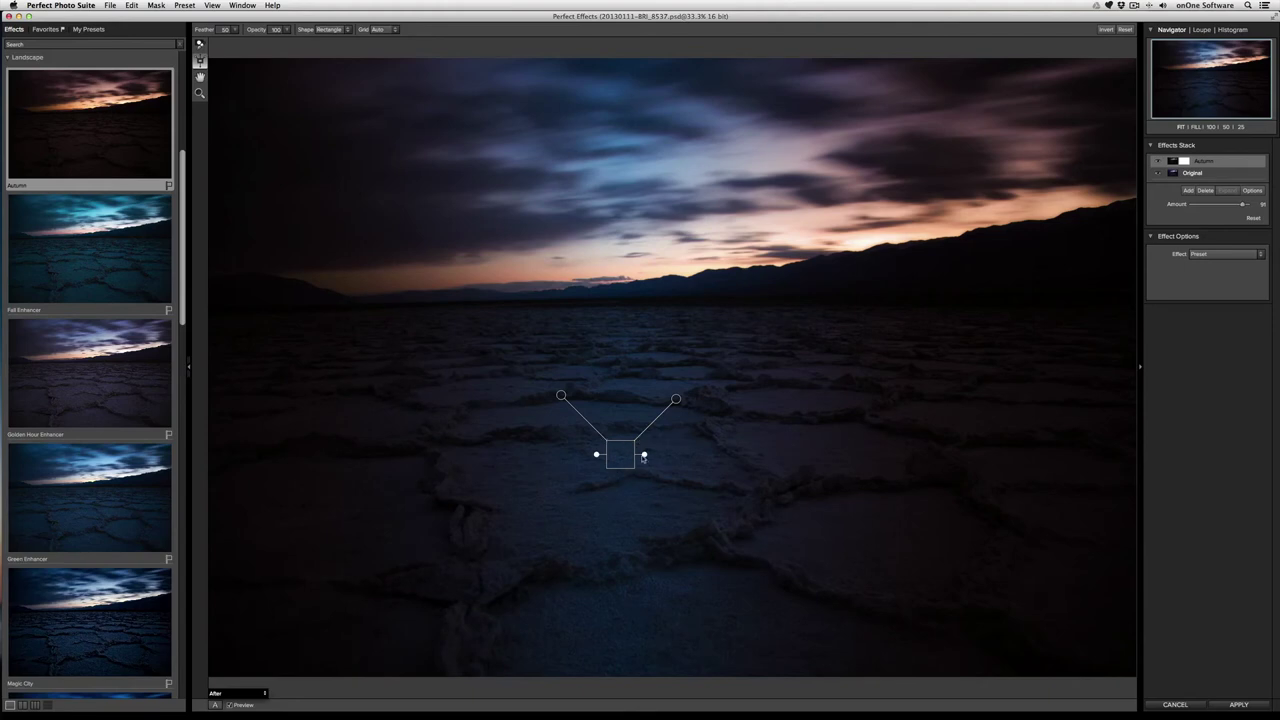
left_click_drag(645, 462, 629, 493)
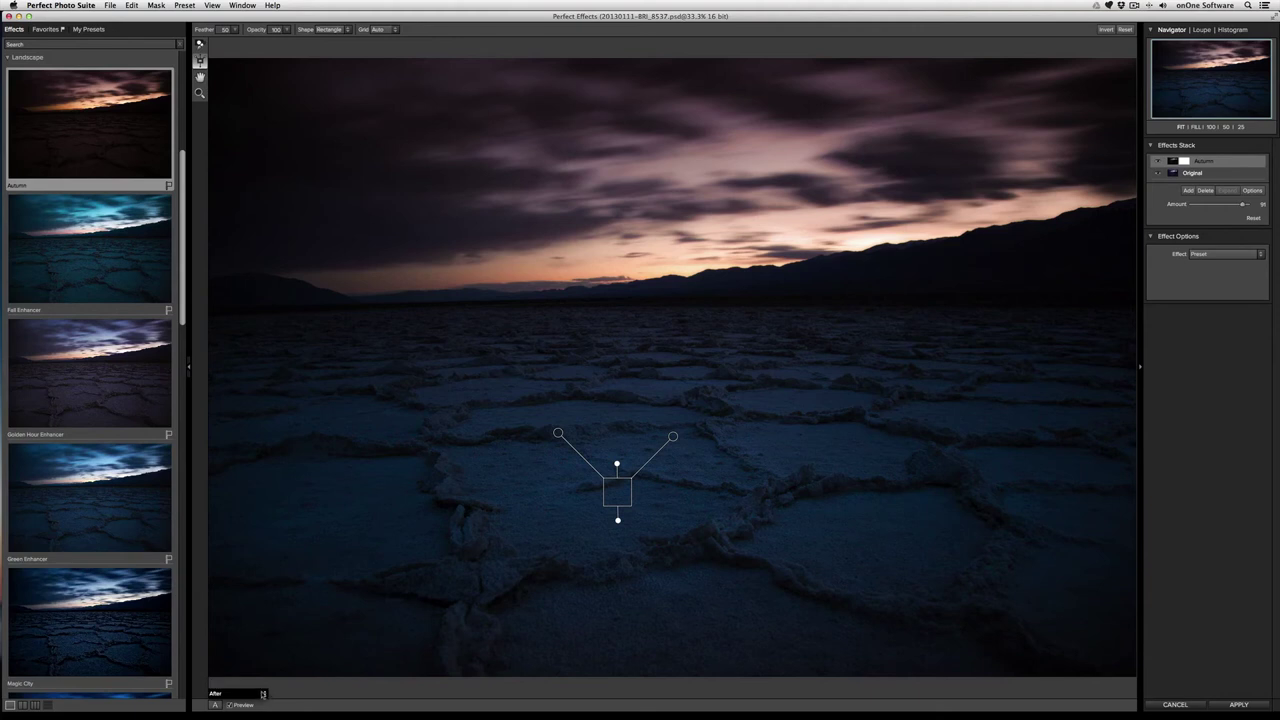
left_click(262, 694)
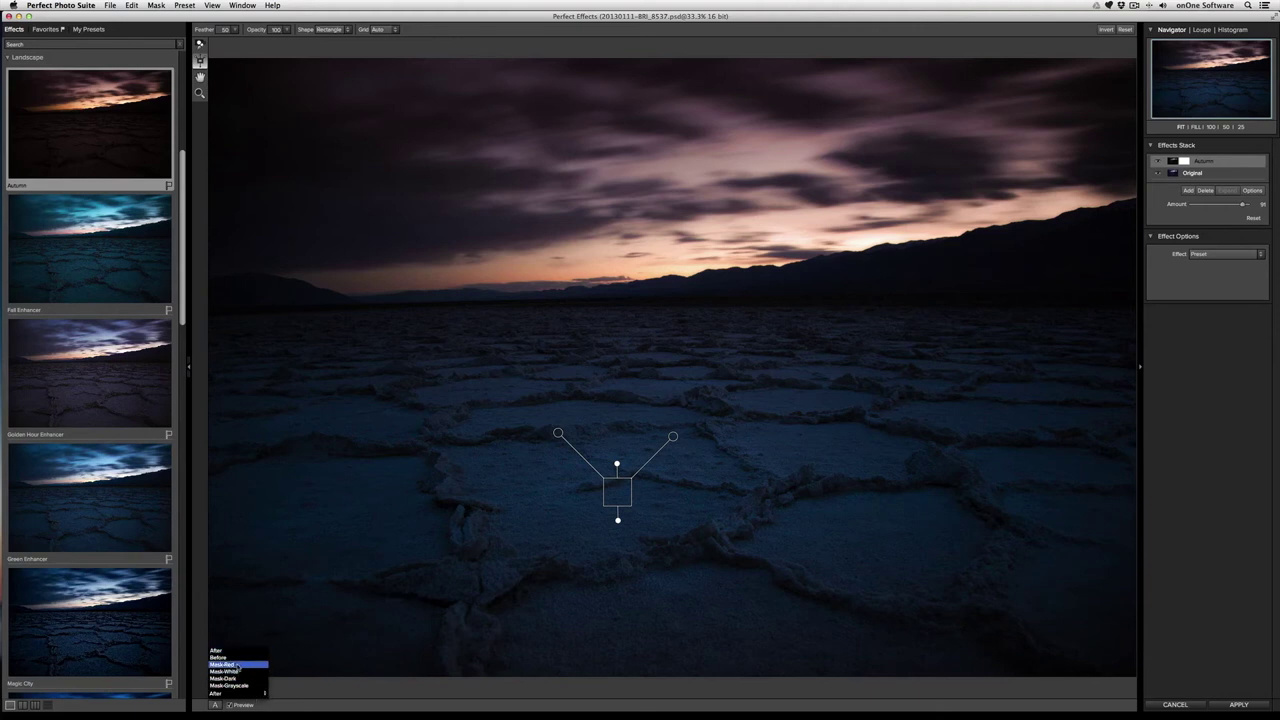
left_click(240, 667)
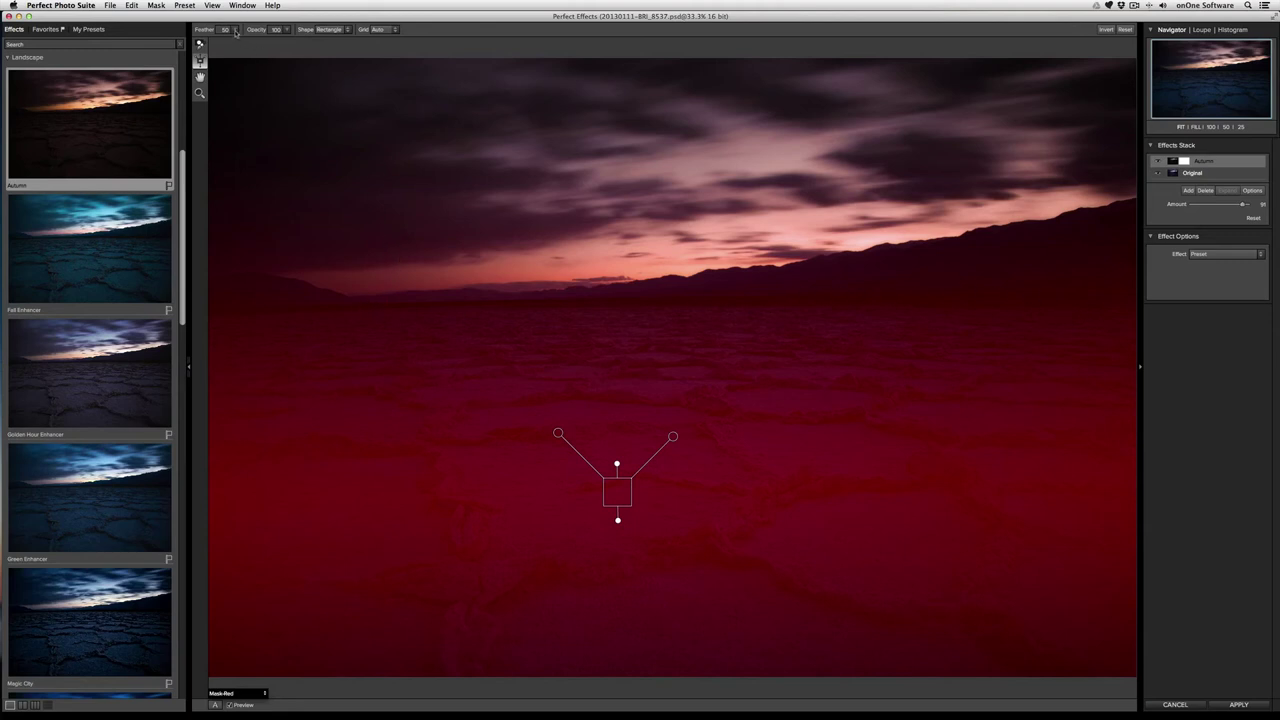
left_click(236, 31)
left_click_drag(211, 40, 181, 45)
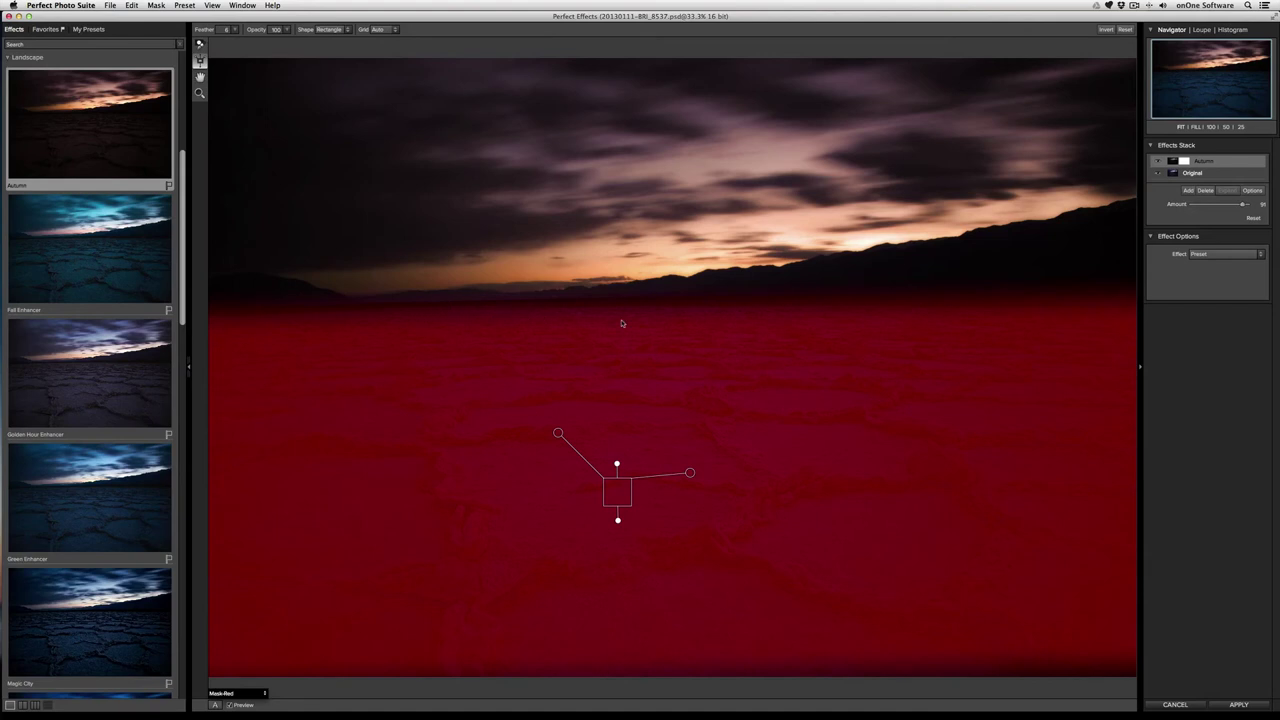
left_click(250, 693)
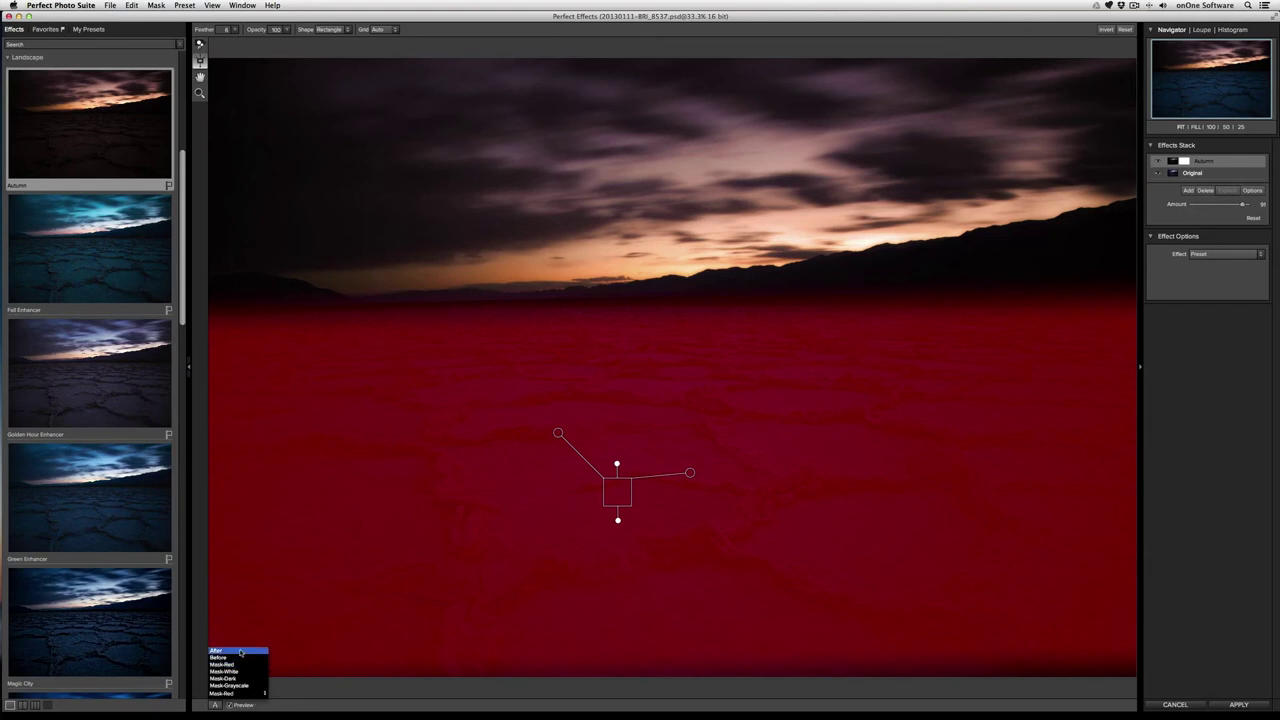
left_click(244, 650)
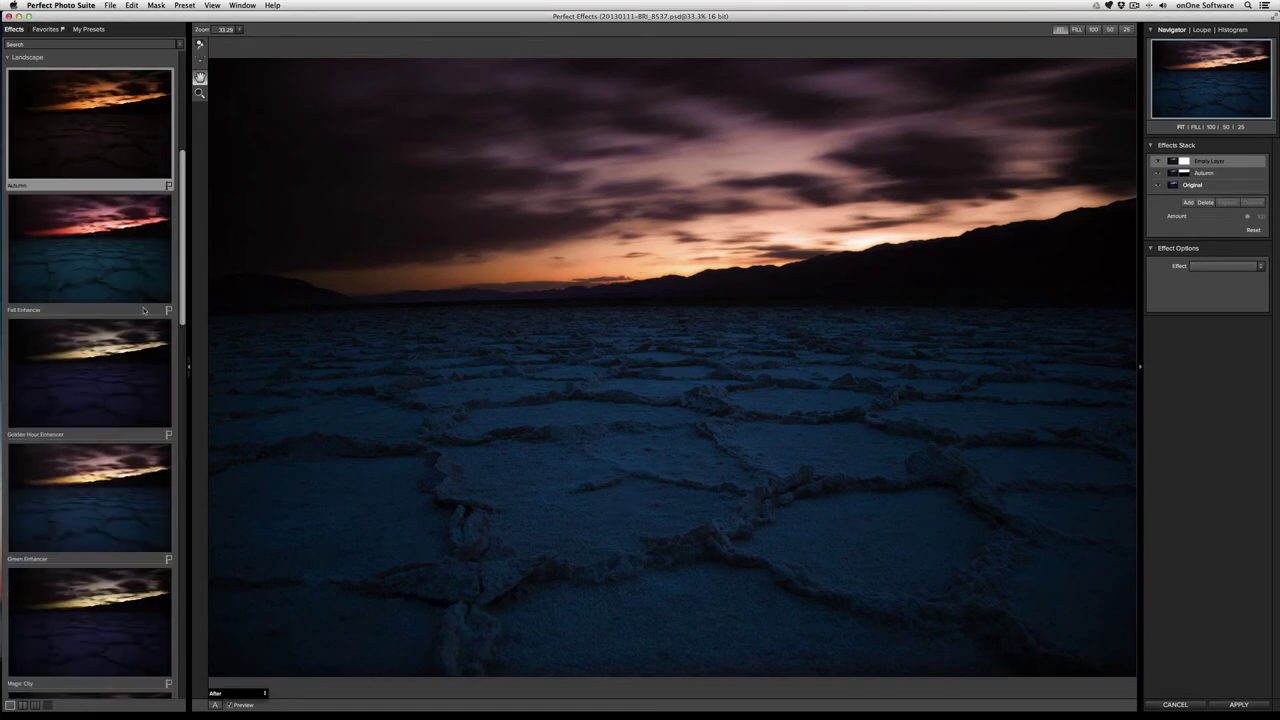
Apply the Golden Hour Enhancer preset to the new layer at about 86 Amount
scroll(113, 365, "up", 2)
left_click(104, 445)
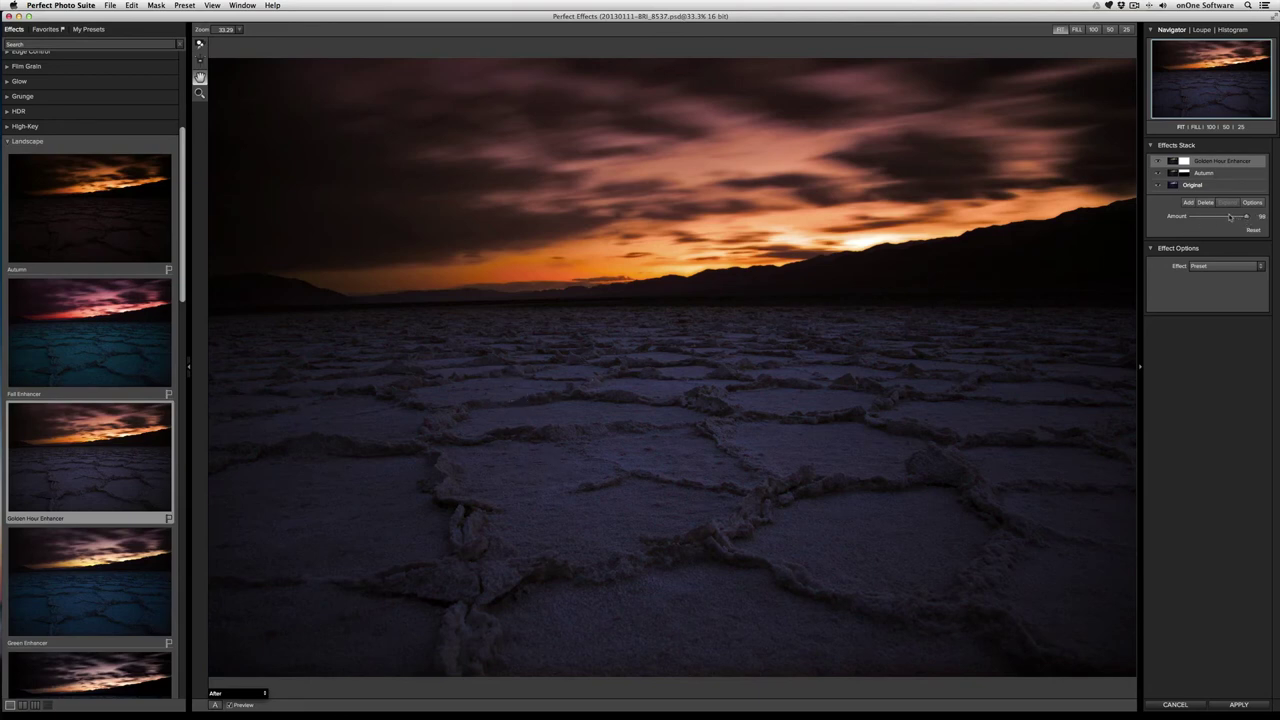
mouse_move(1230, 217)
left_mouse_down()
mouse_move(1190, 216)
mouse_move(1232, 220)
left_mouse_up()
Copy Autumn's mask to Golden Hour Enhancer, invert it, and add a new empty layer
left_click(1212, 176)
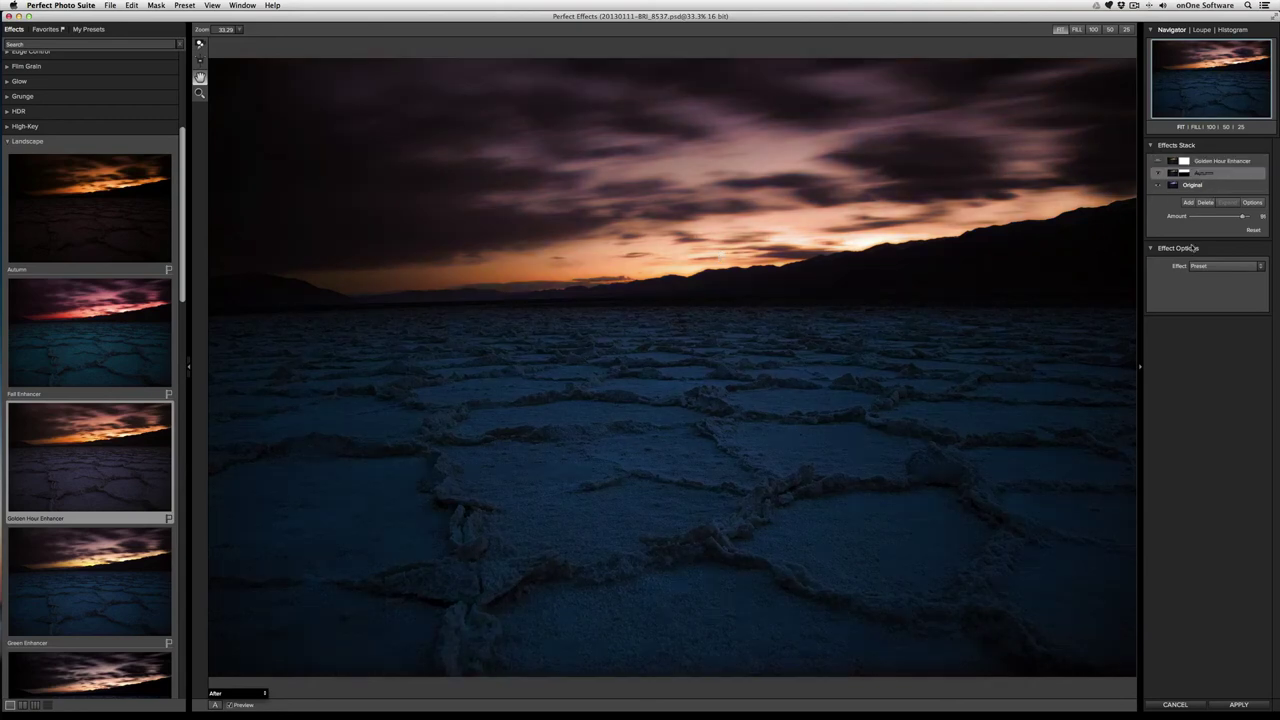
left_click(157, 5)
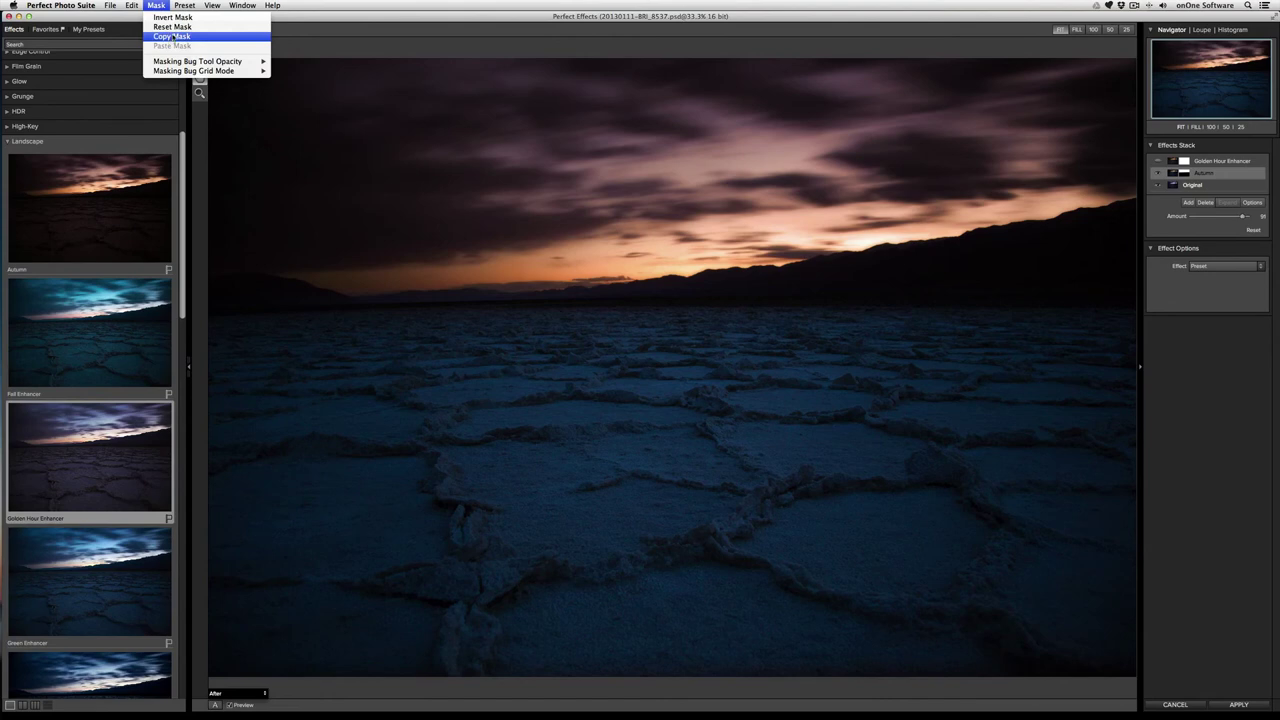
left_click(172, 37)
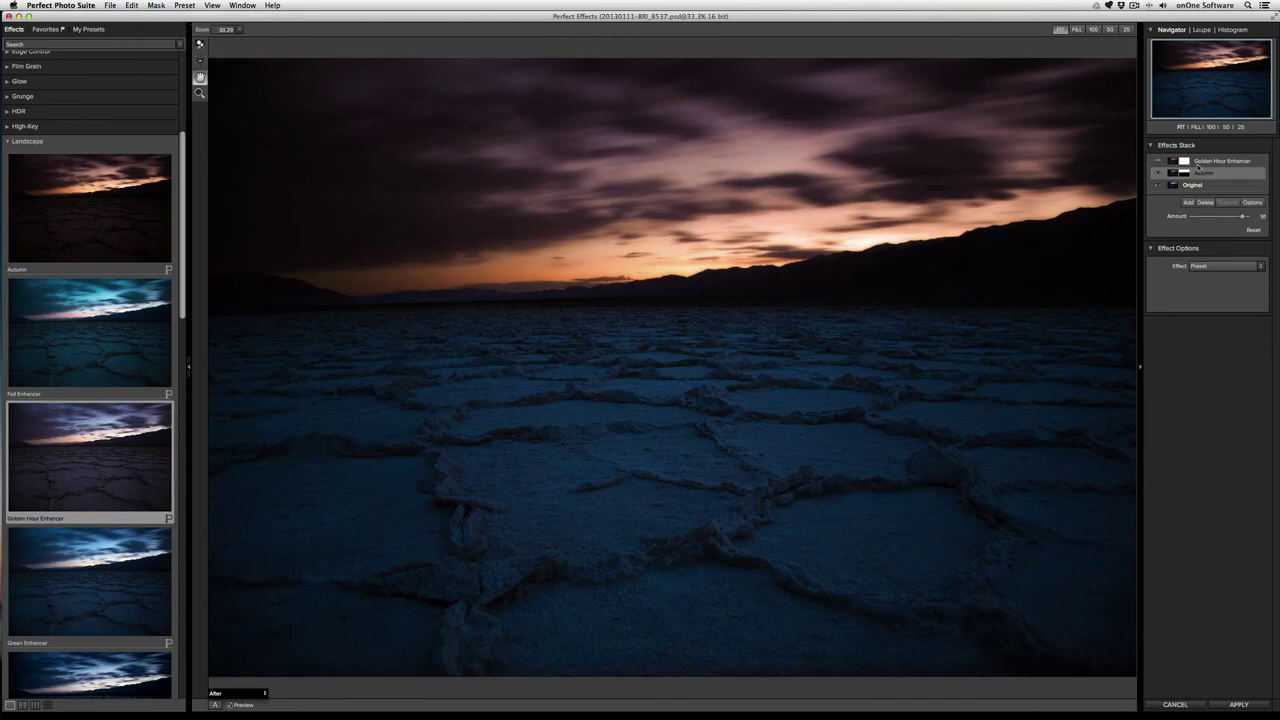
left_click(1199, 161)
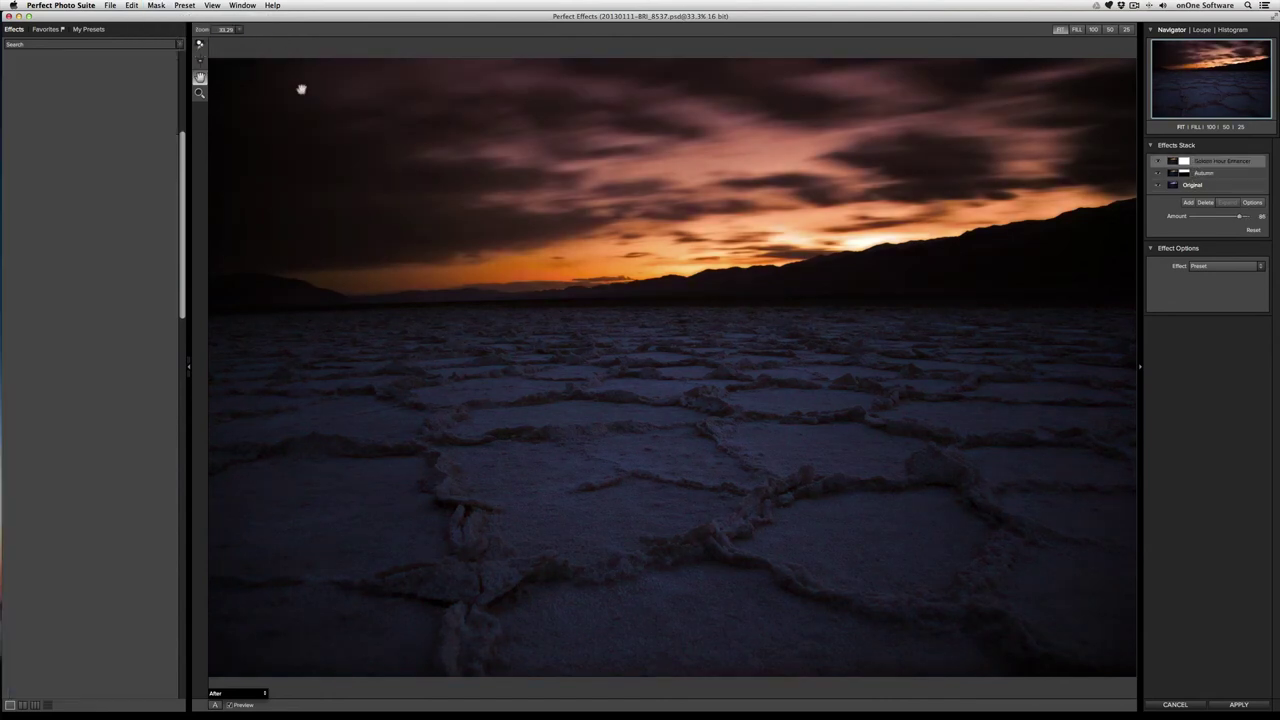
left_click(156, 5)
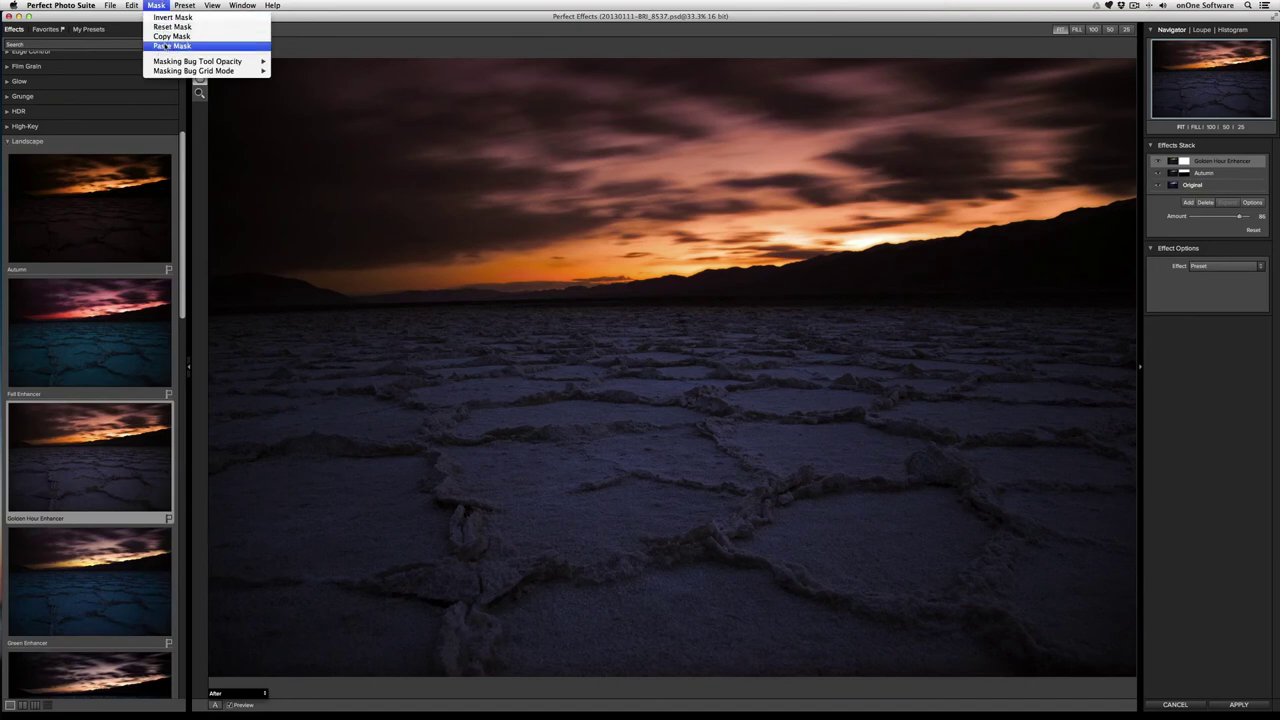
left_click(170, 46)
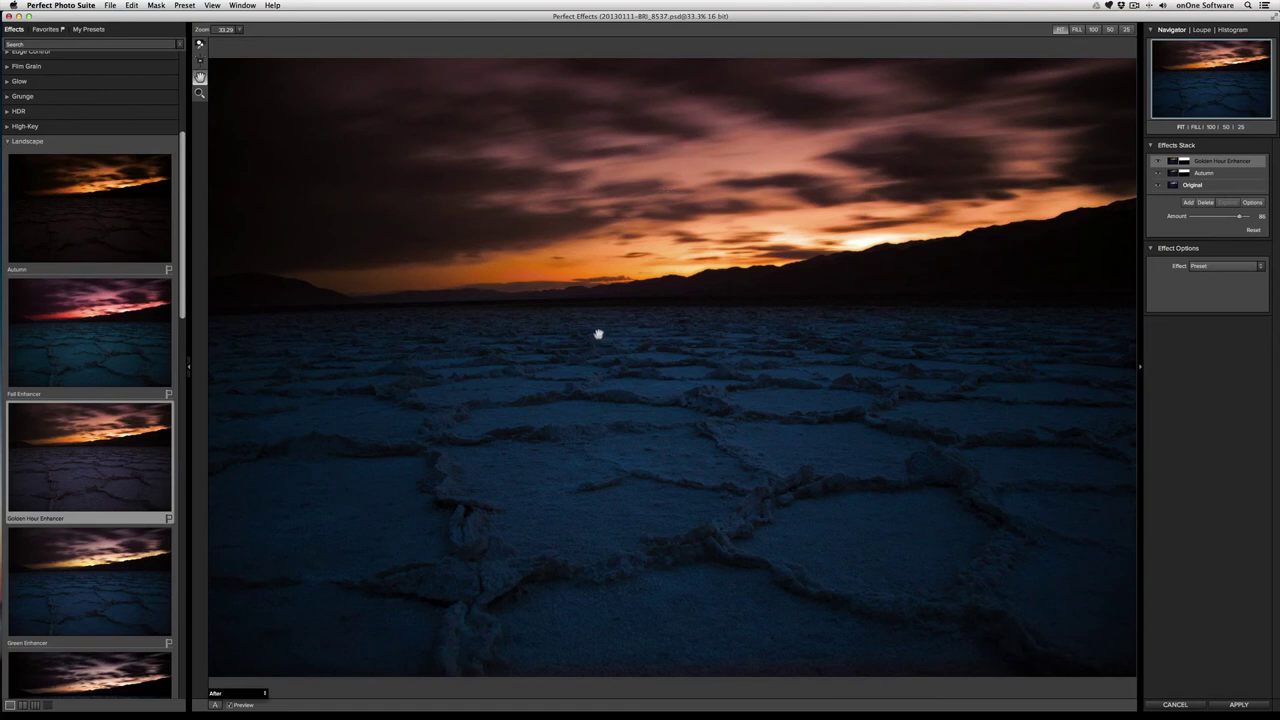
left_click(155, 5)
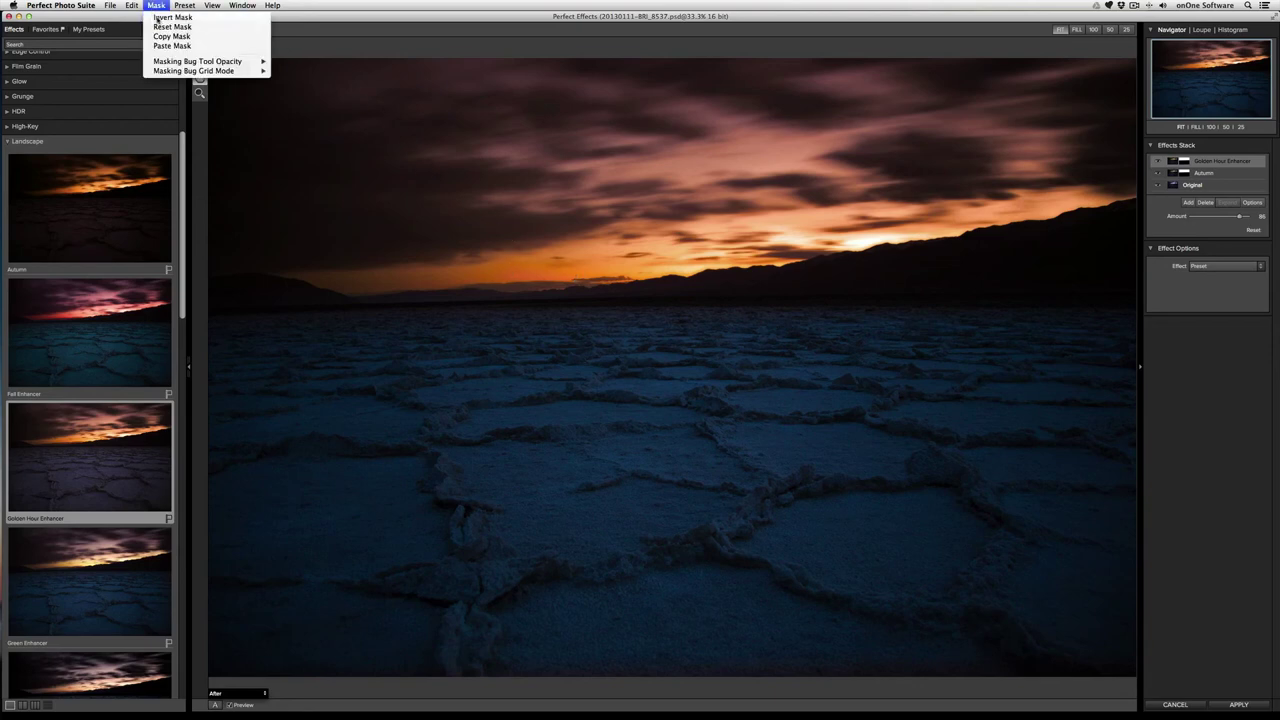
left_click(168, 17)
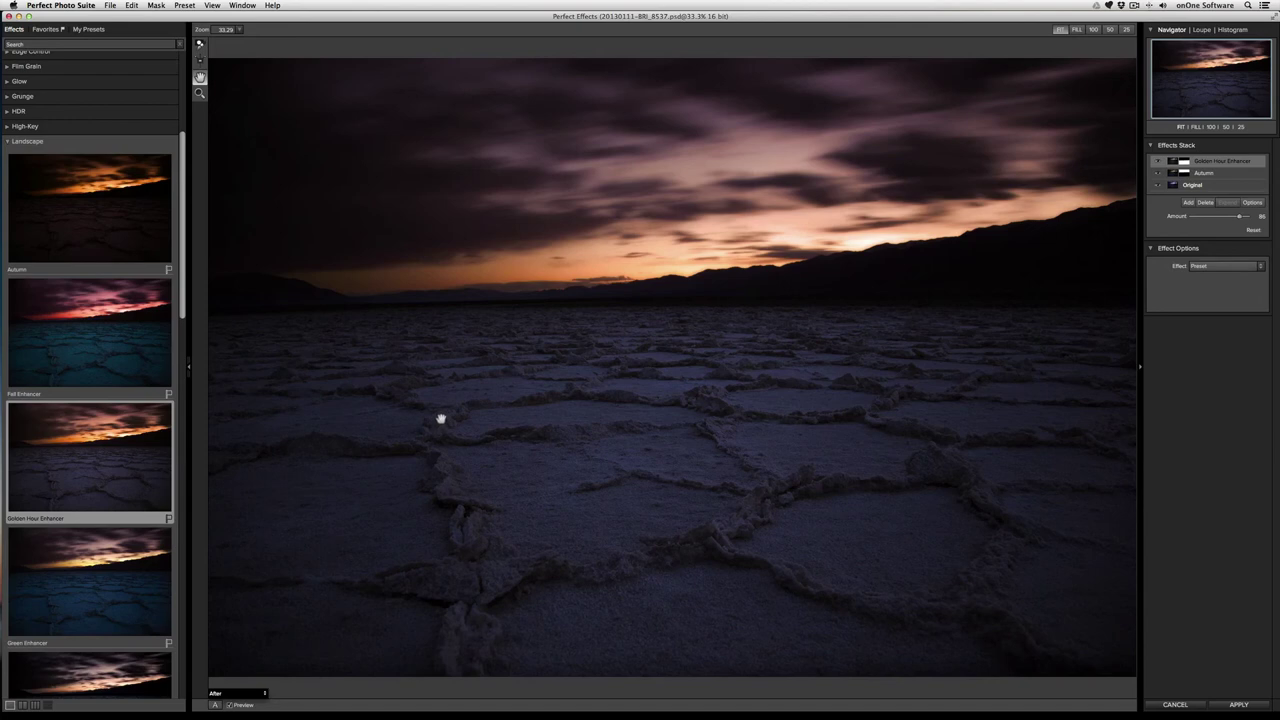
left_click(1188, 203)
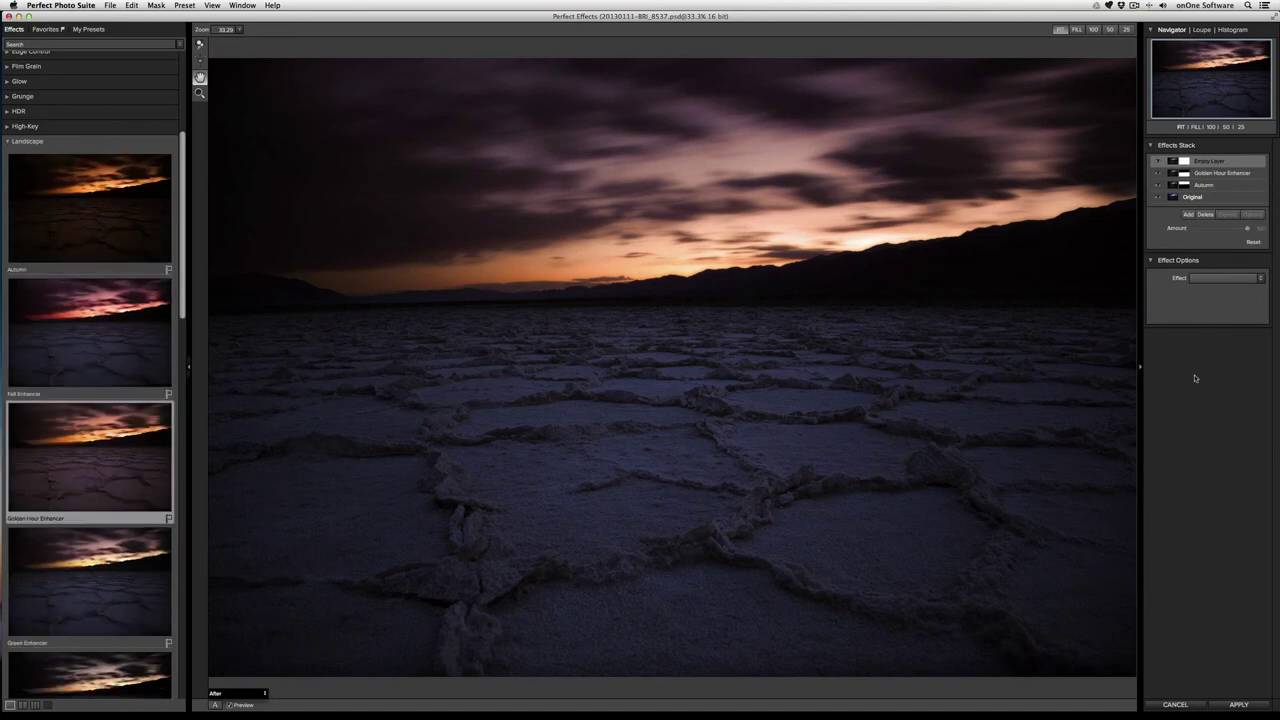
Apply Magic Sunset to the new layer at reduced Amount, toggling Preview to compare with the original
scroll(183, 317, "down", 1)
left_click_drag(183, 317, 186, 563)
left_click(120, 347)
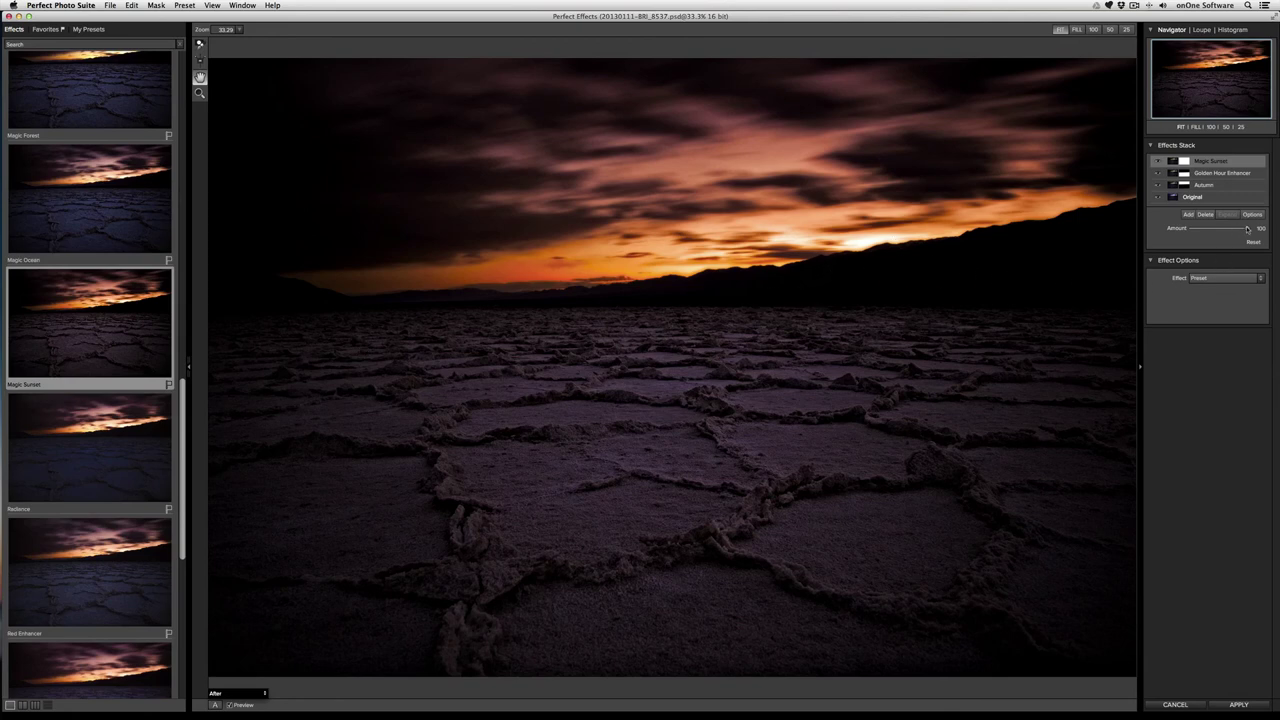
left_click_drag(1241, 229, 1207, 231)
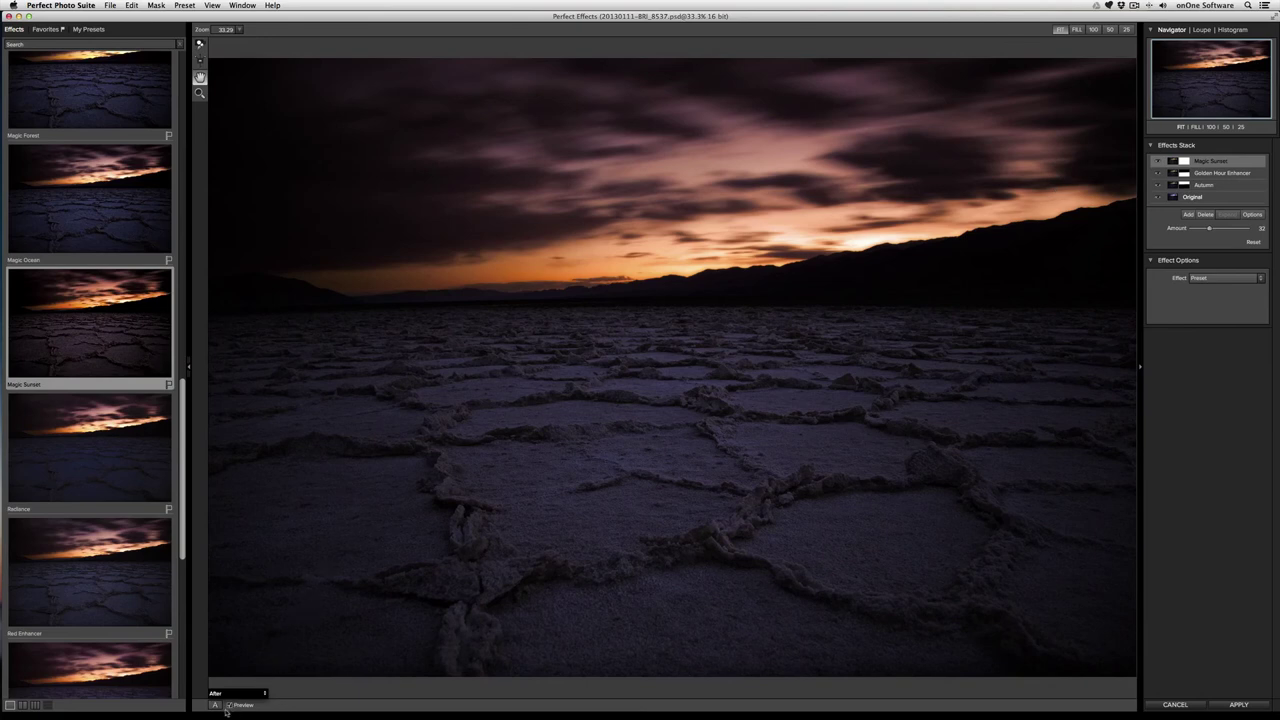
left_click(229, 706)
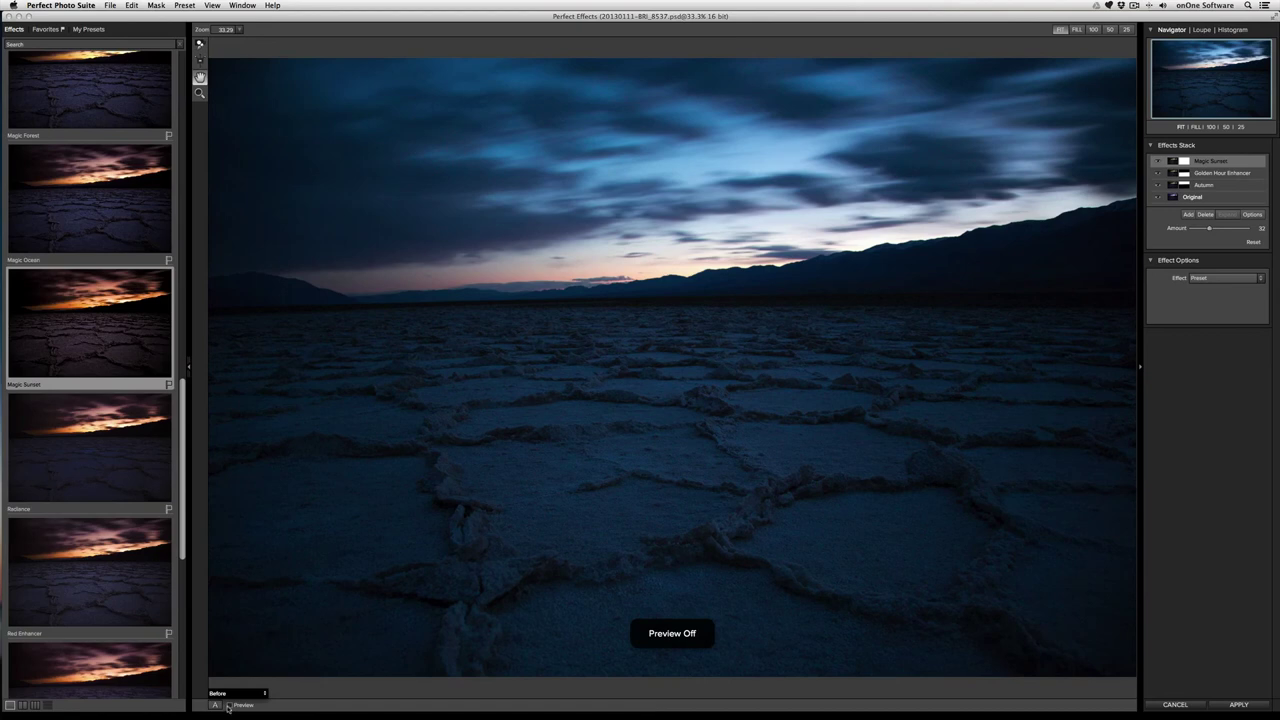
left_click(229, 706)
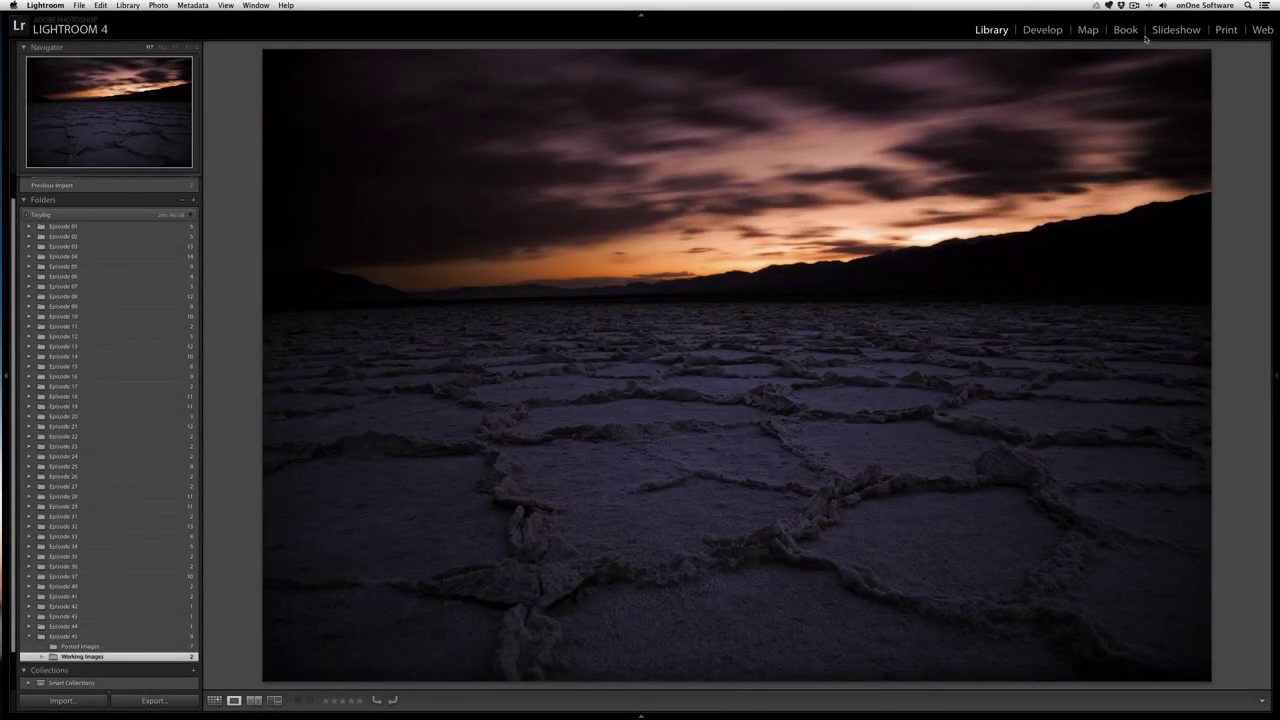
Flip between the original blue and styled sunset versions, then open the styled one in Develop
key("Right")
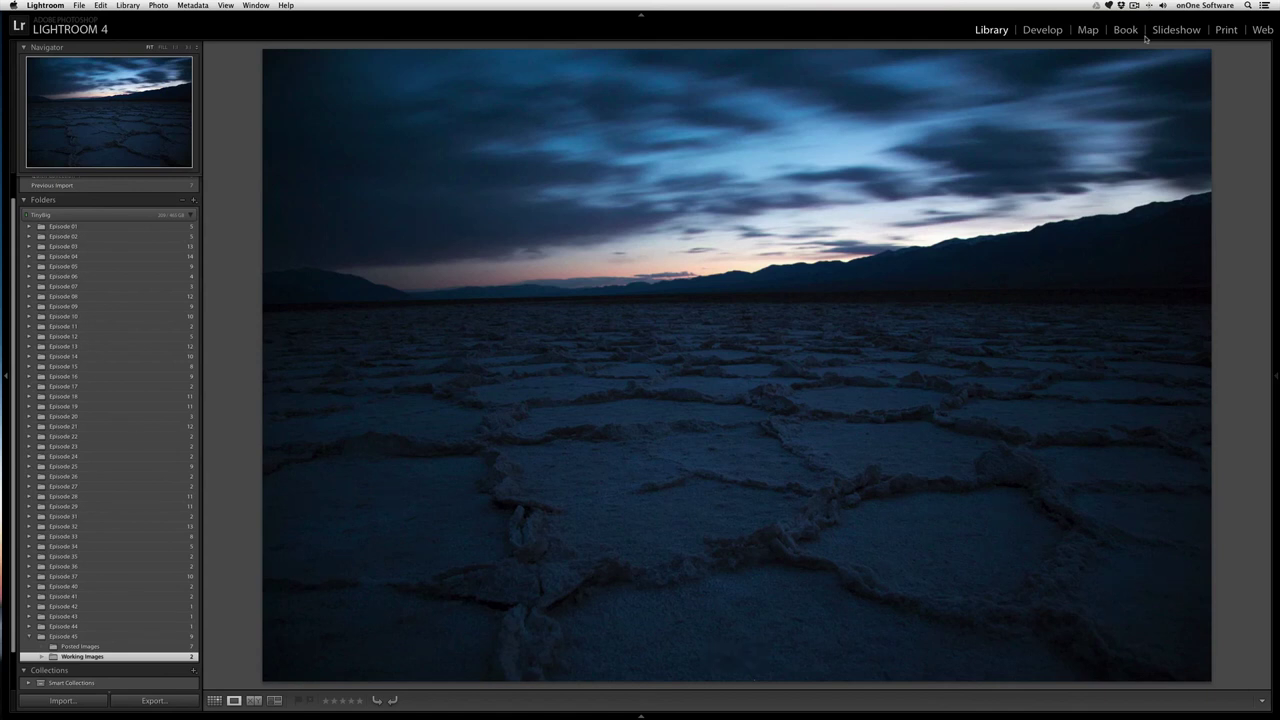
key("Left")
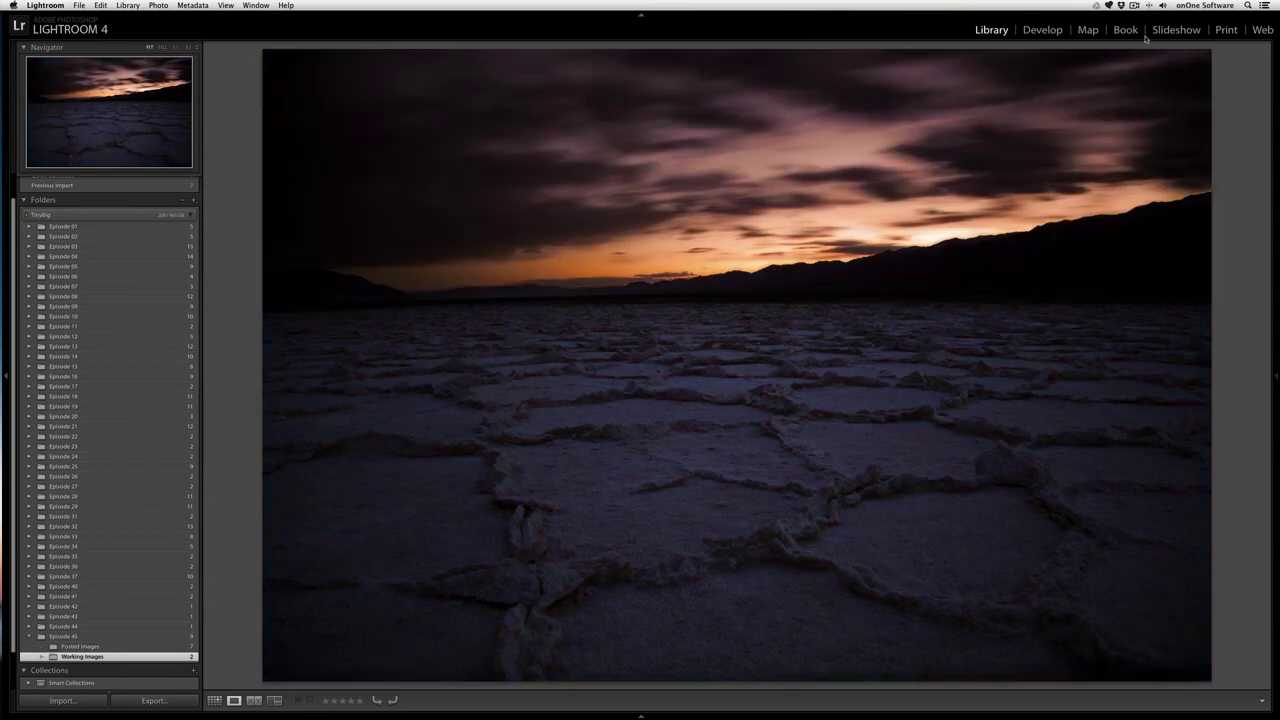
key("d")
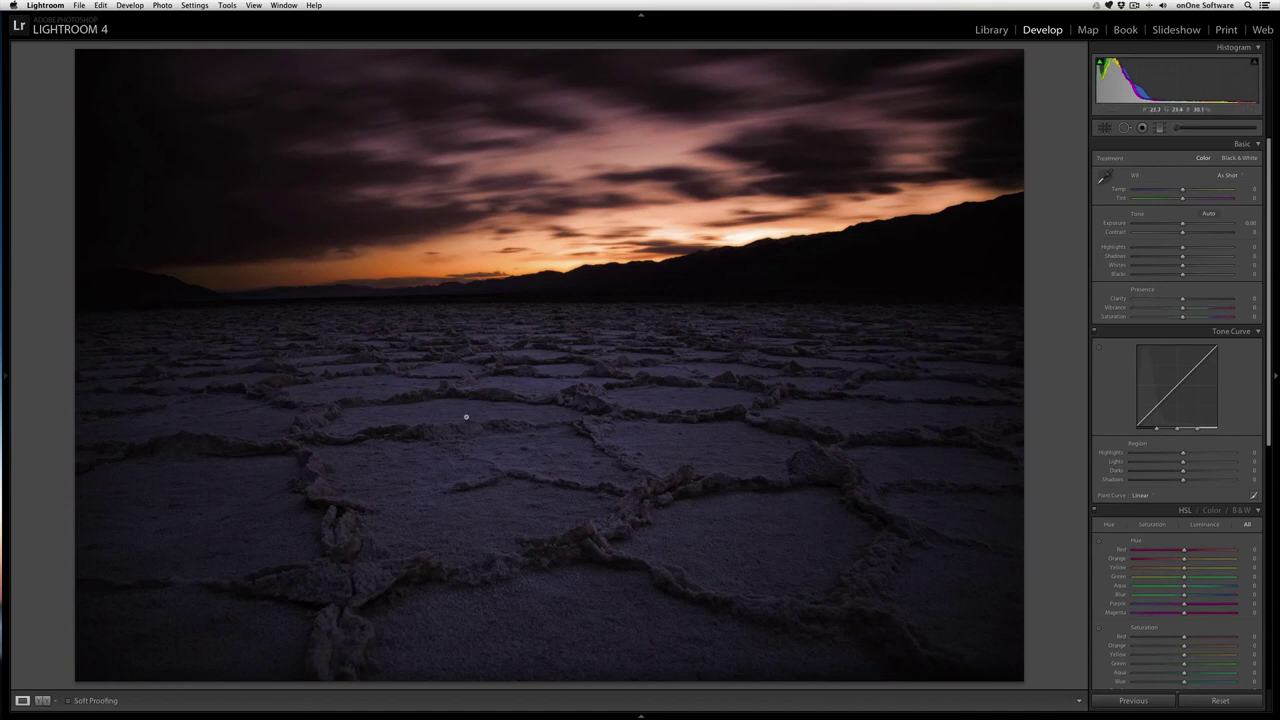
Place a graduated Exposure filter on the photo with Exposure 0.44, Contrast 7 and Clarity 24
left_click(1160, 128)
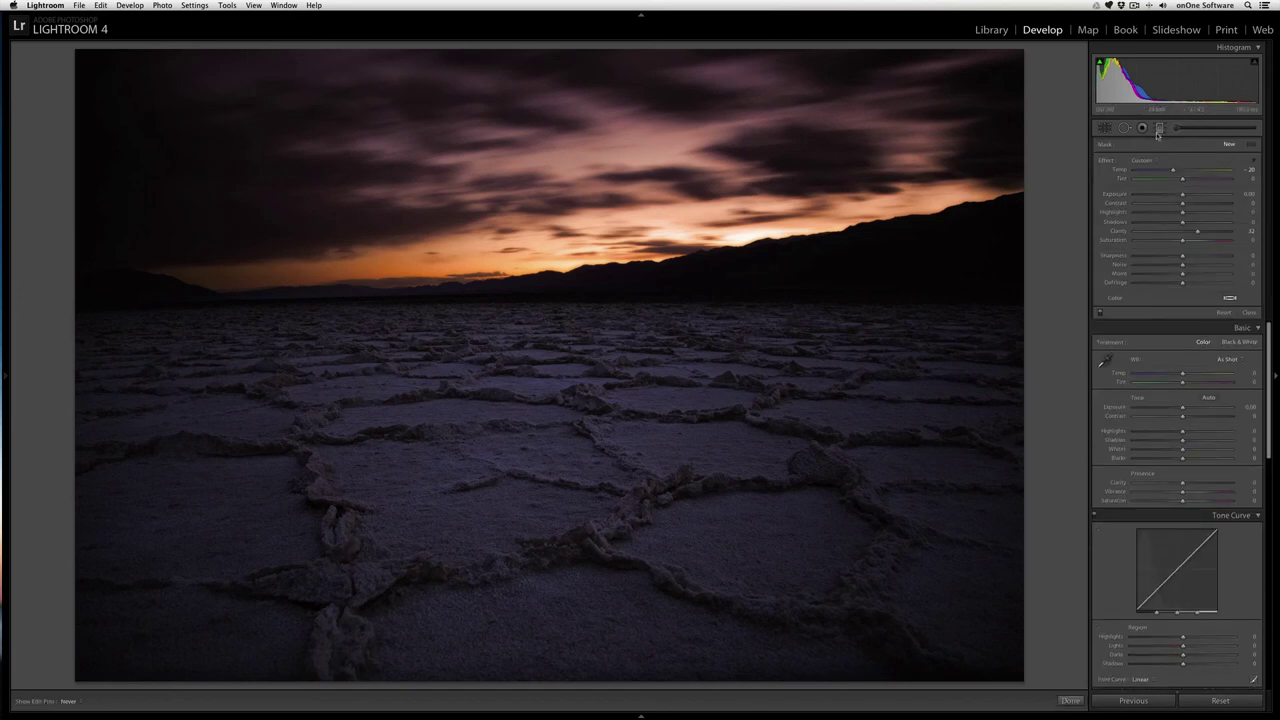
left_click(1146, 160)
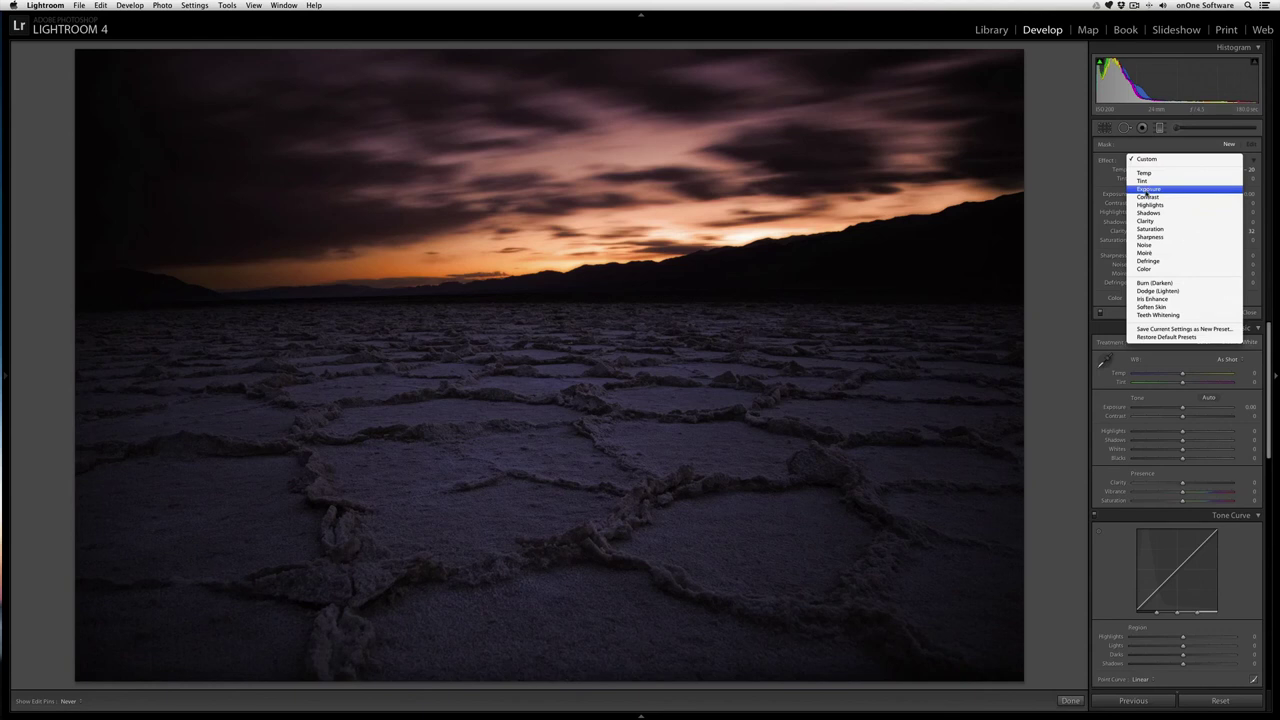
left_click(1148, 189)
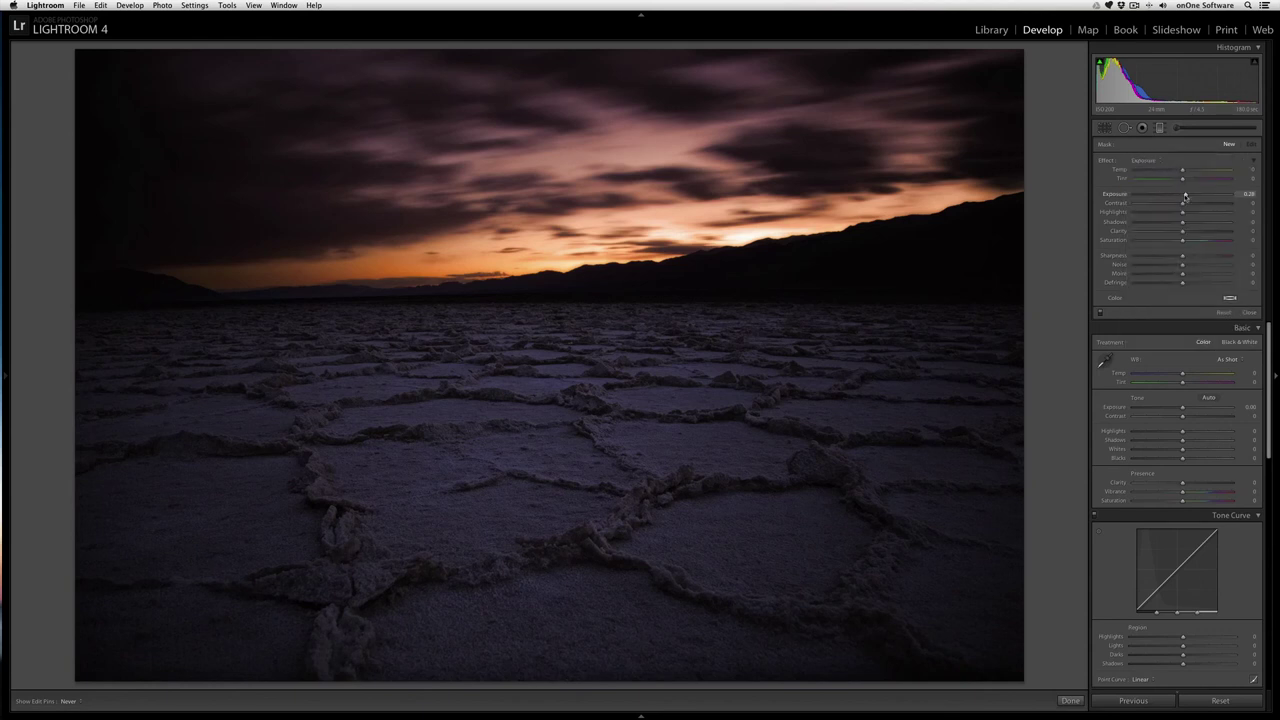
left_click_drag(1184, 196, 1185, 197)
left_click_drag(1184, 207, 1194, 233)
left_click(549, 160)
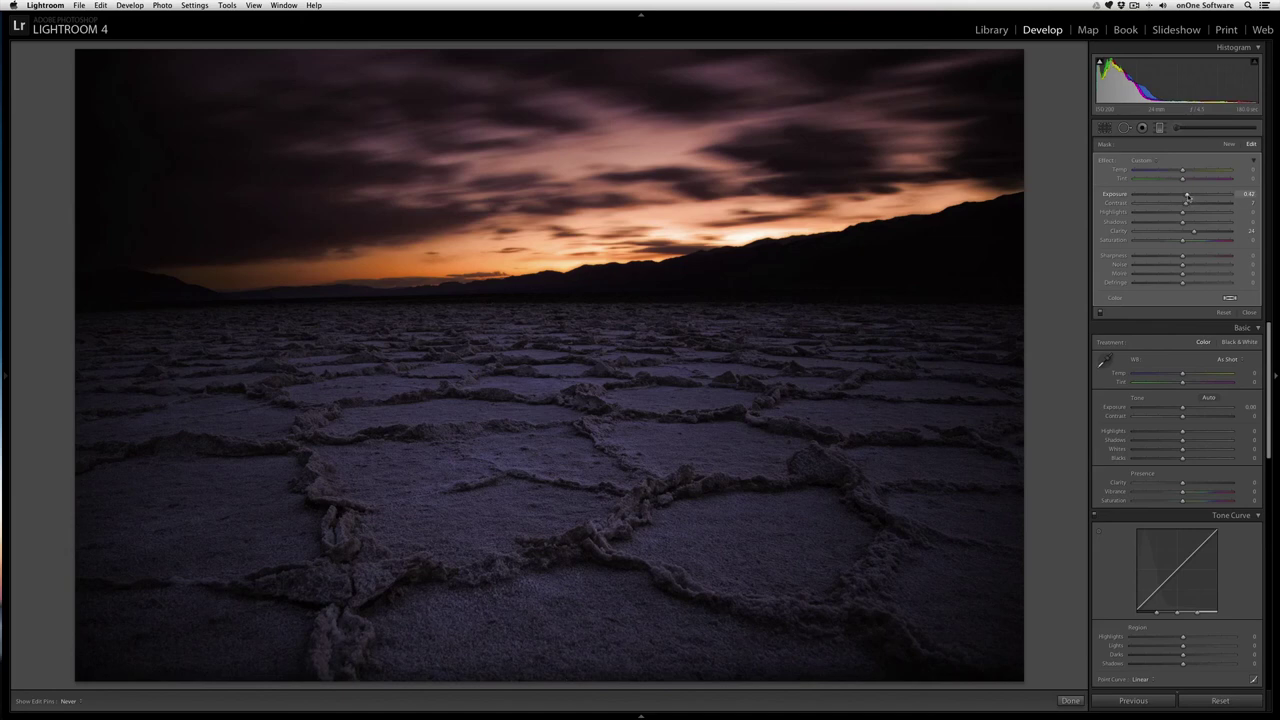
left_click_drag(1187, 196, 1188, 203)
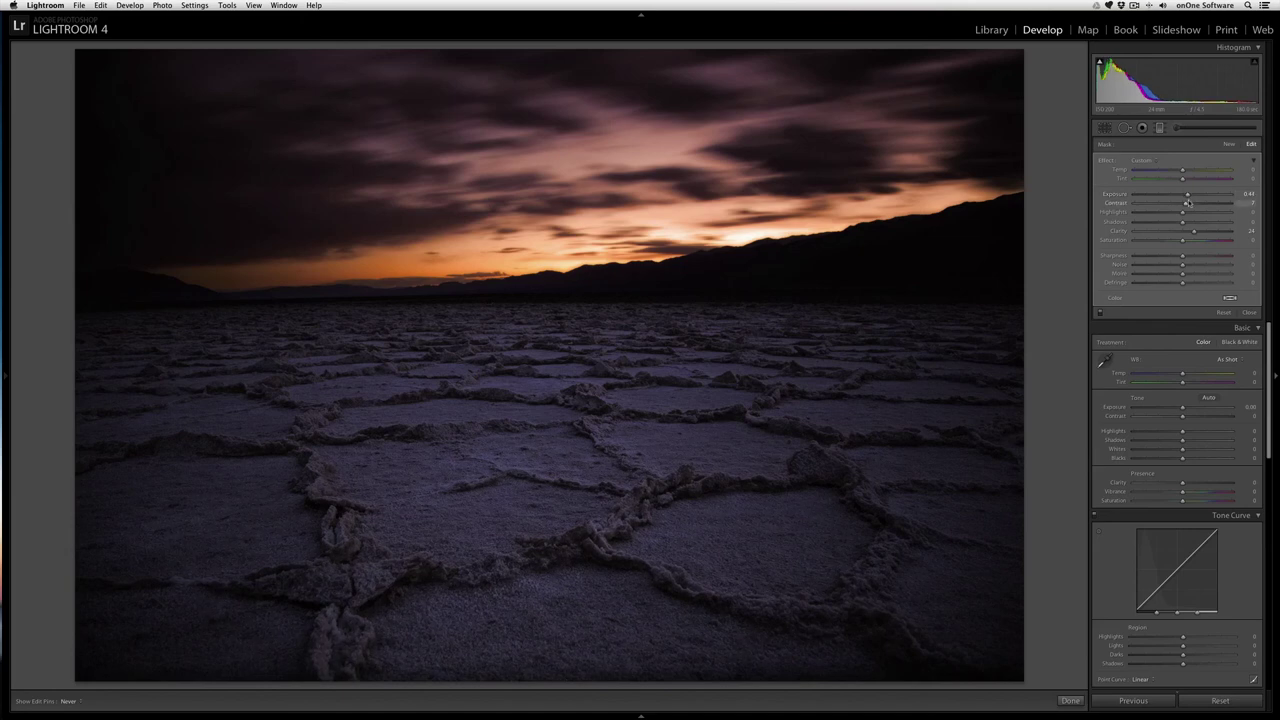
Add a Contrast graduated filter at 32 drawn from the horizon across the sky
left_click(1228, 145)
left_click(1148, 161)
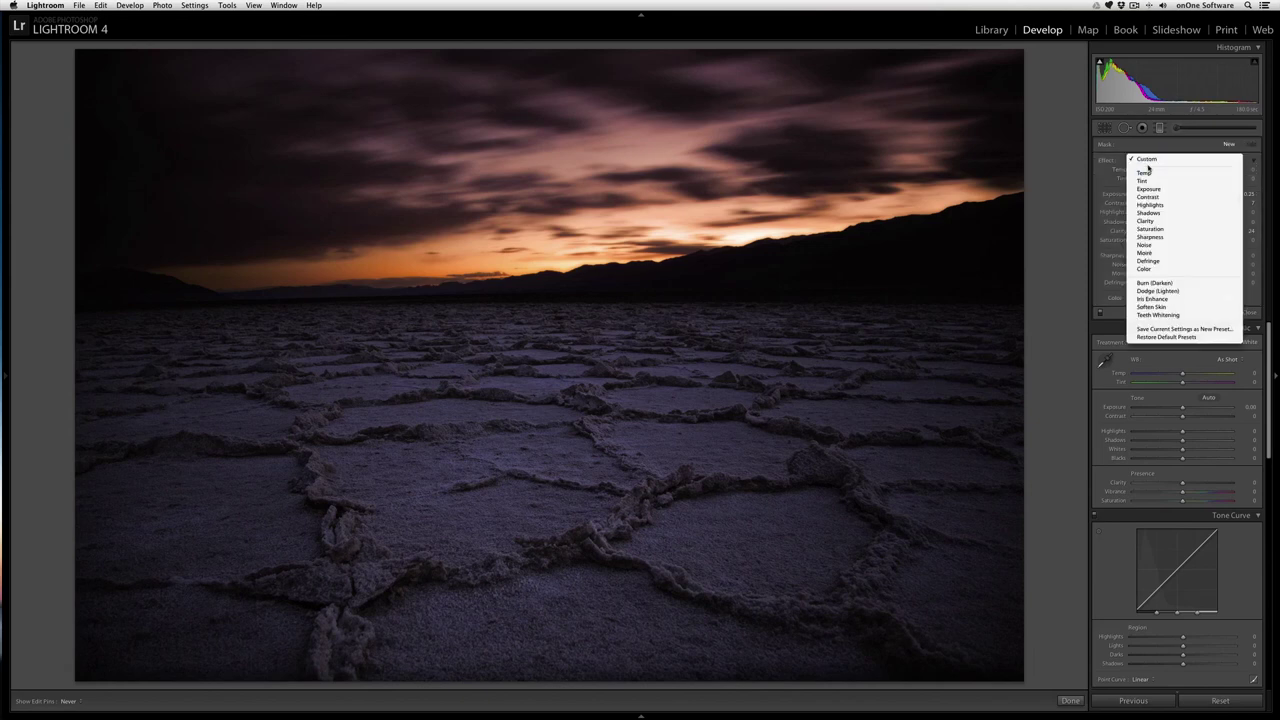
left_click(1149, 198)
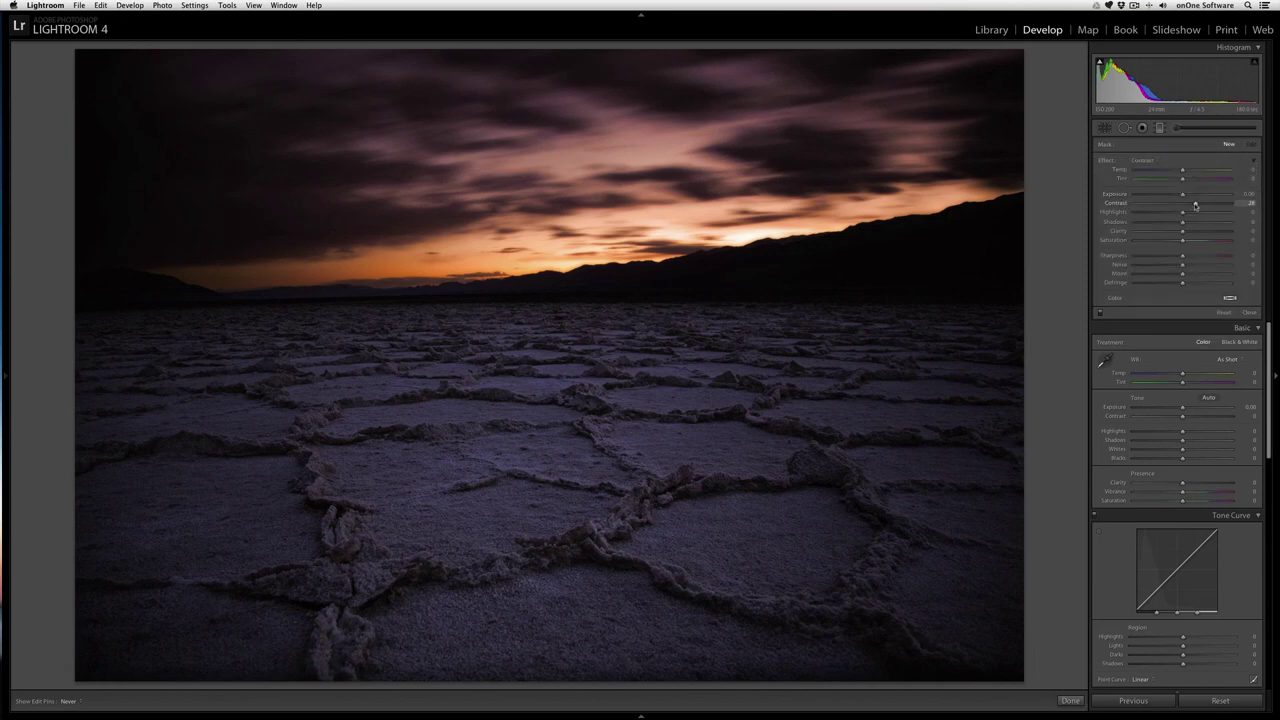
left_click_drag(1195, 203, 1190, 243)
left_click_drag(524, 289, 528, 368)
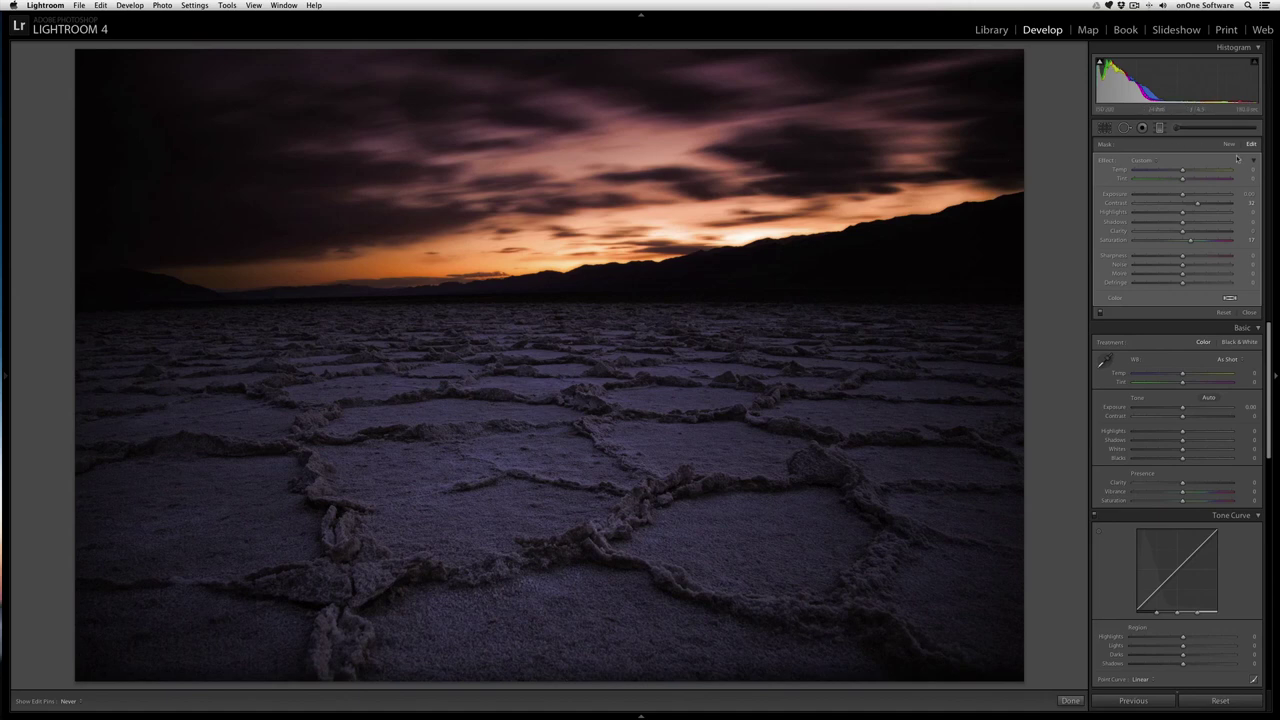
Add a cooling graduated filter down the photo with Temp -17, then finish filtering
left_click(1229, 145)
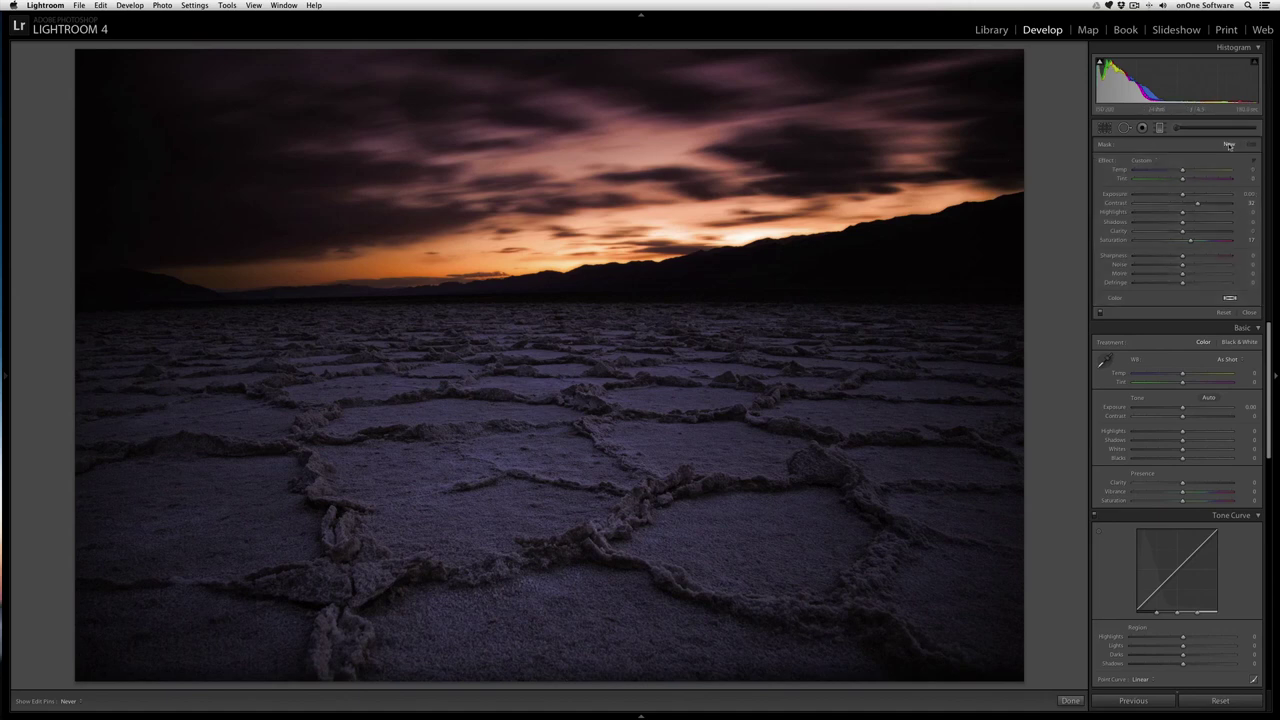
left_click(1141, 160)
left_click(1141, 174)
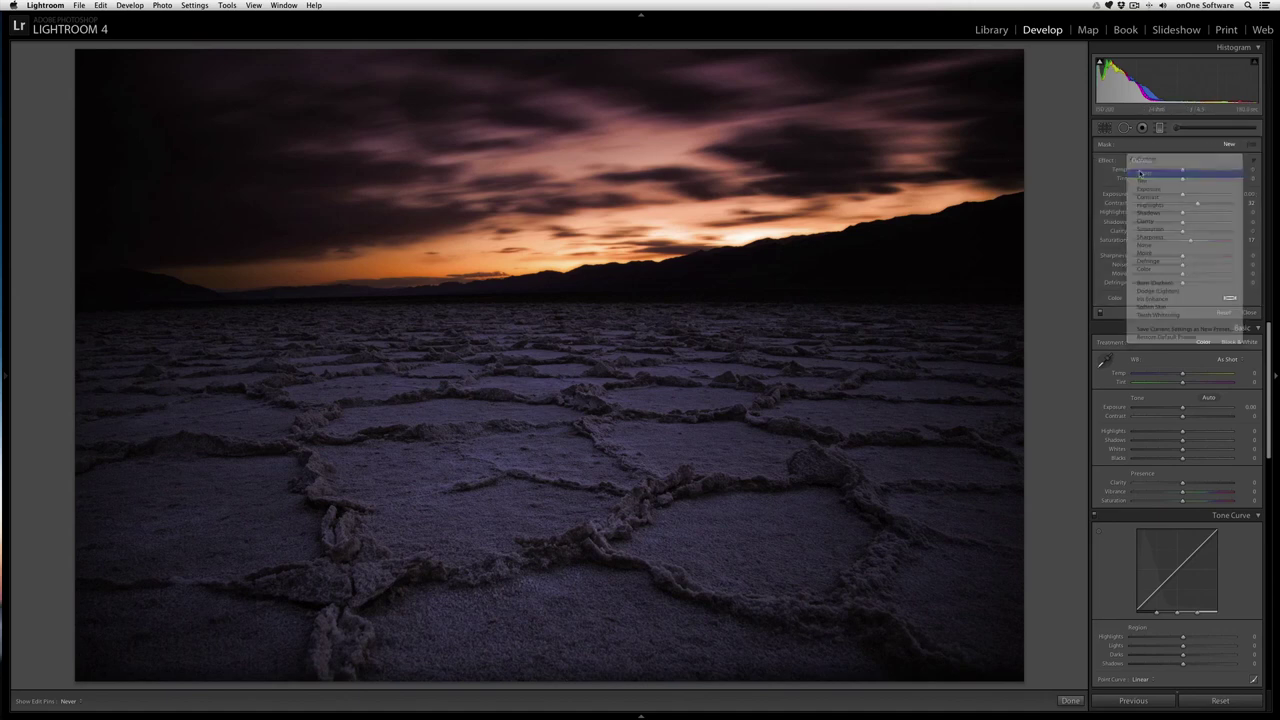
left_click_drag(1182, 170, 1176, 173)
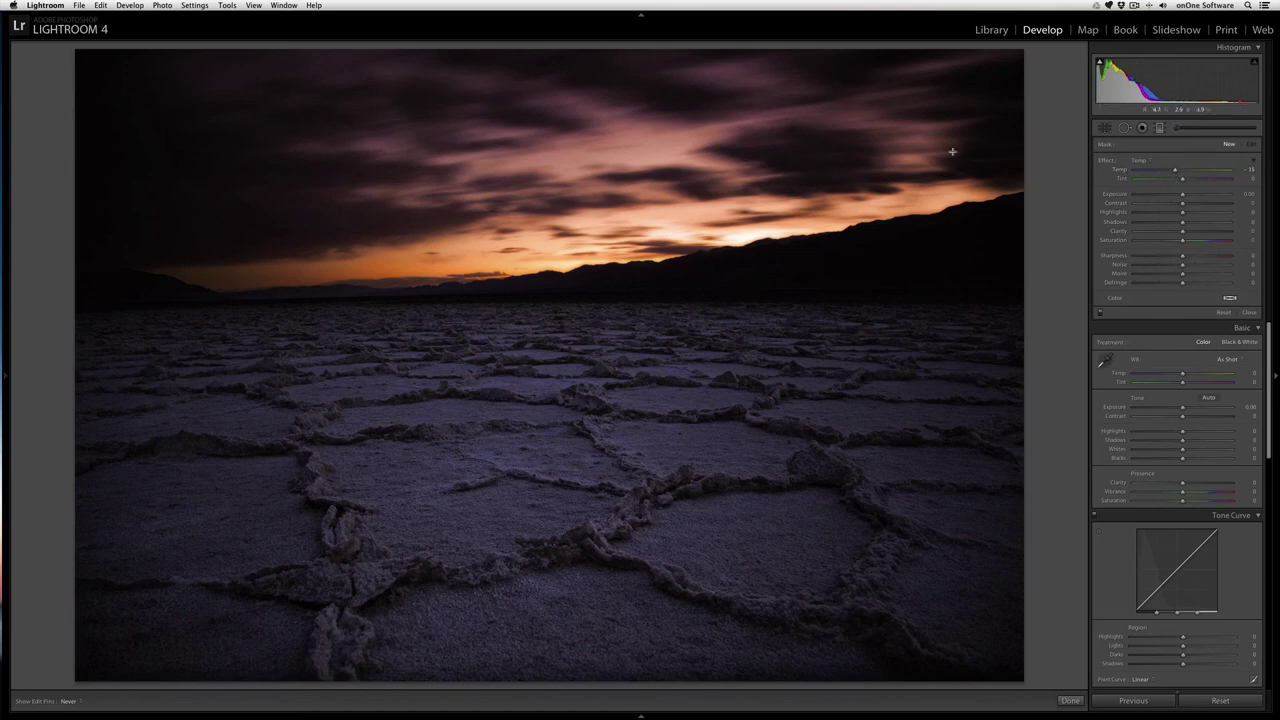
left_click_drag(540, 122, 540, 191)
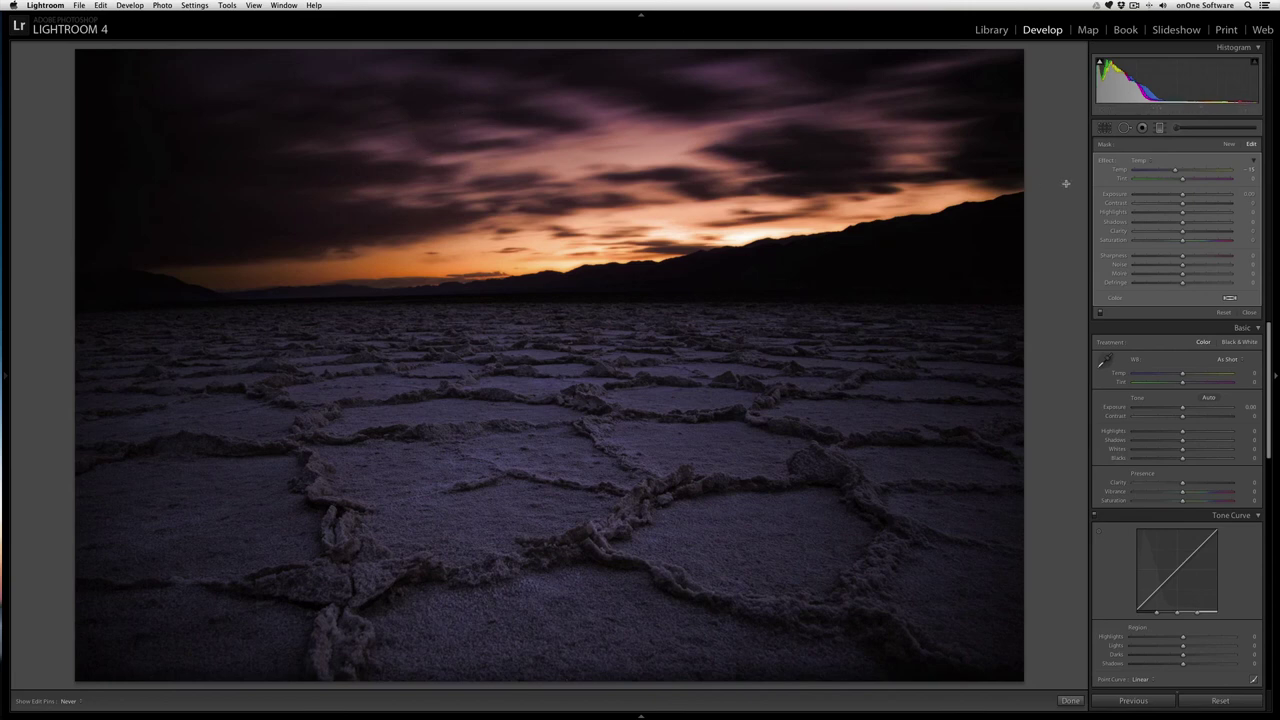
left_click_drag(1176, 171, 1174, 172)
left_click(1160, 128)
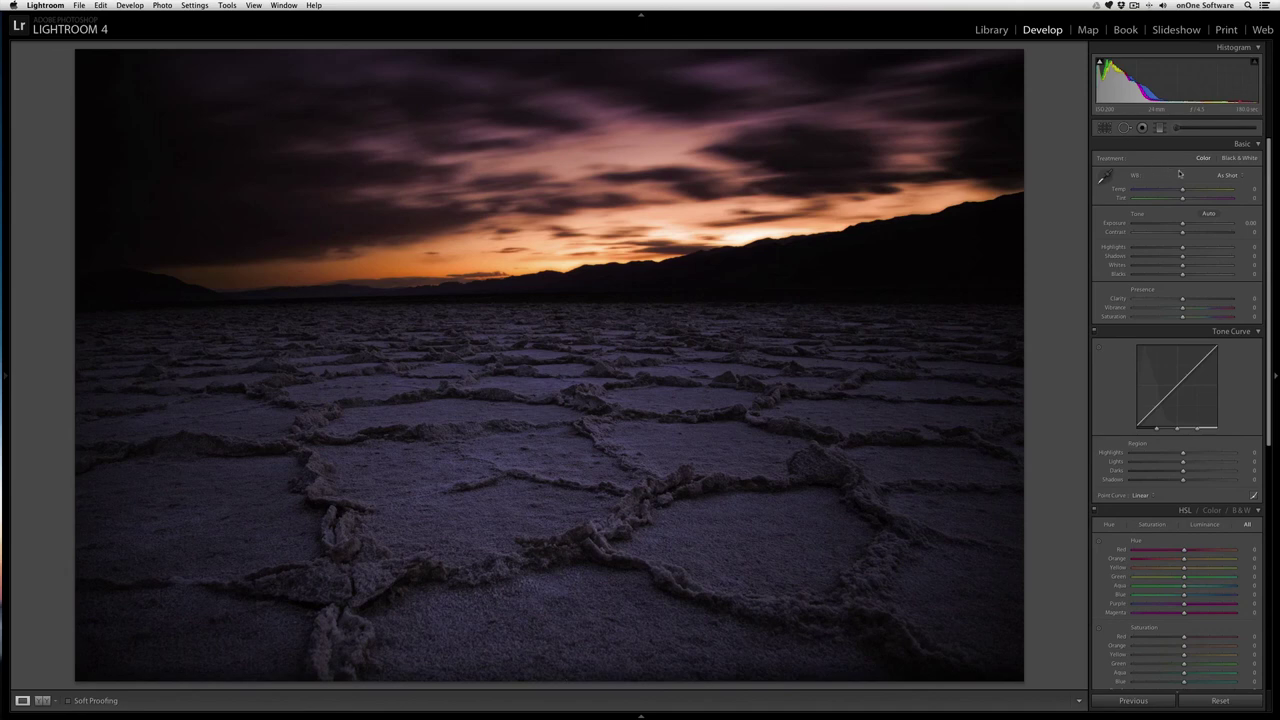
Compare before and after, then raise global Contrast to +9 and Clarity to +10
key("backslash")
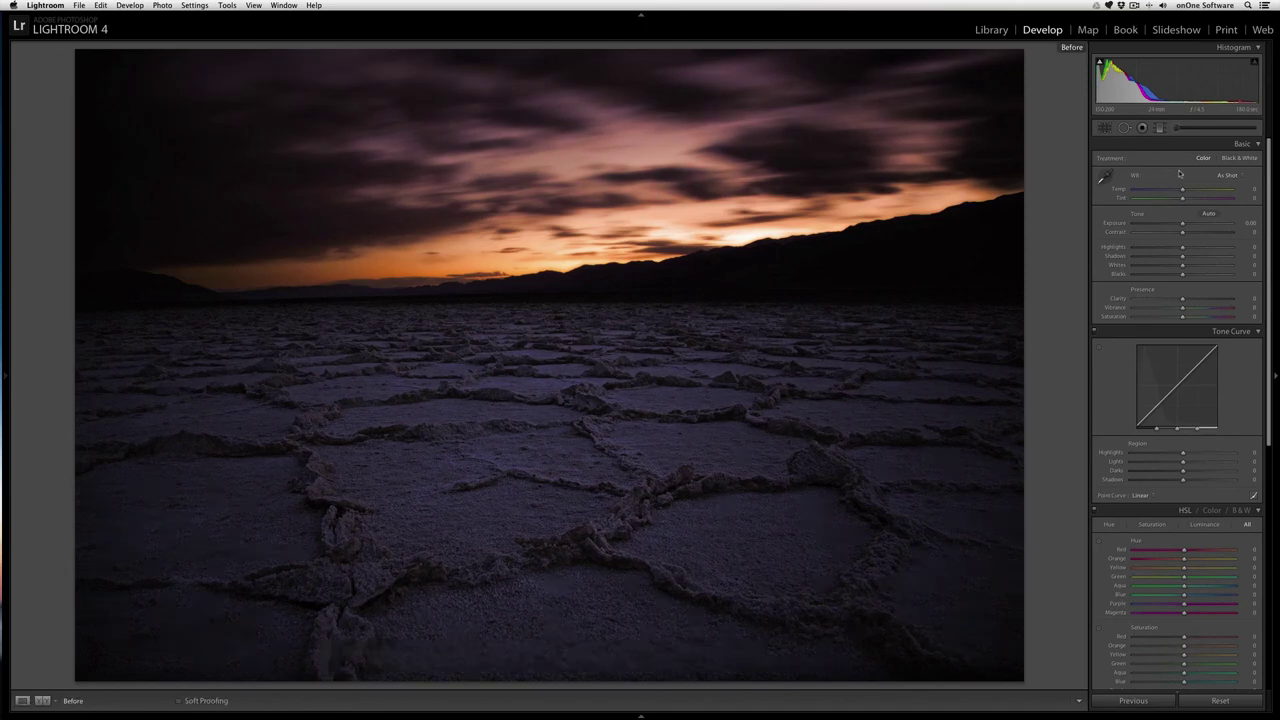
key("backslash")
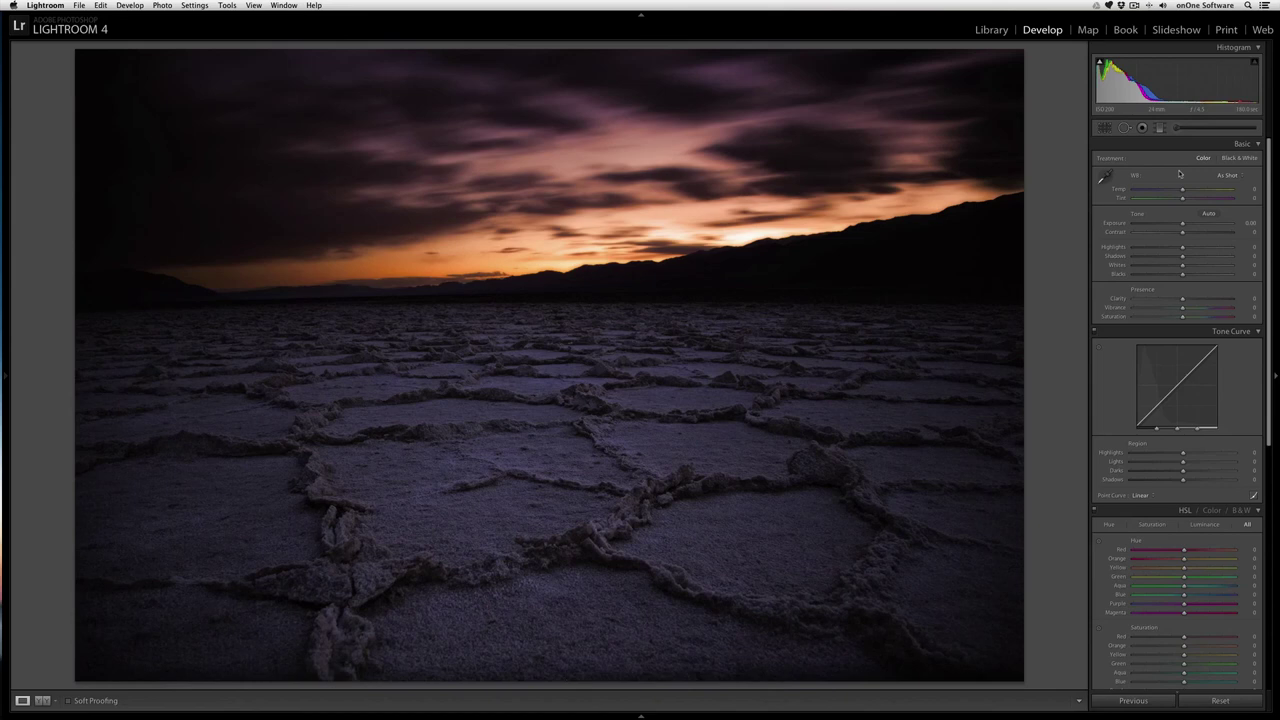
left_click_drag(1182, 232, 1188, 240)
left_click_drag(1179, 299, 1188, 313)
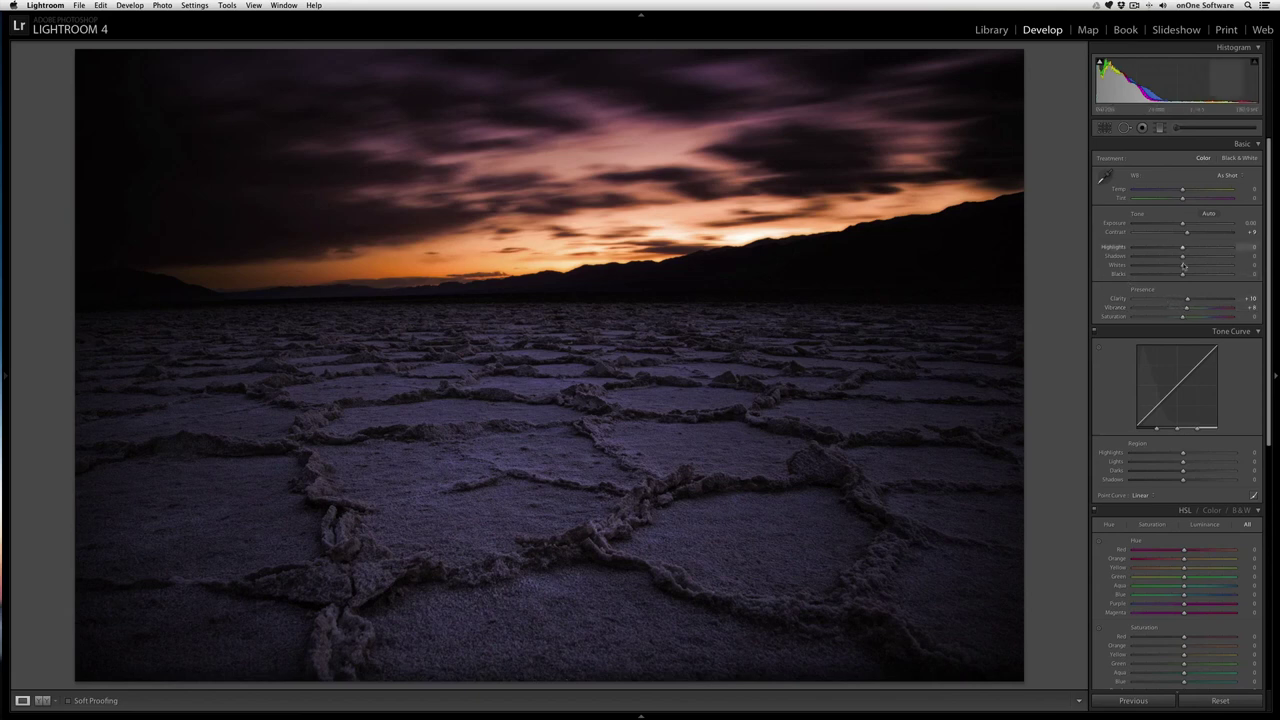
Lift Shadows to +11 while watching clipping, then compare with the unedited original
key("alt")
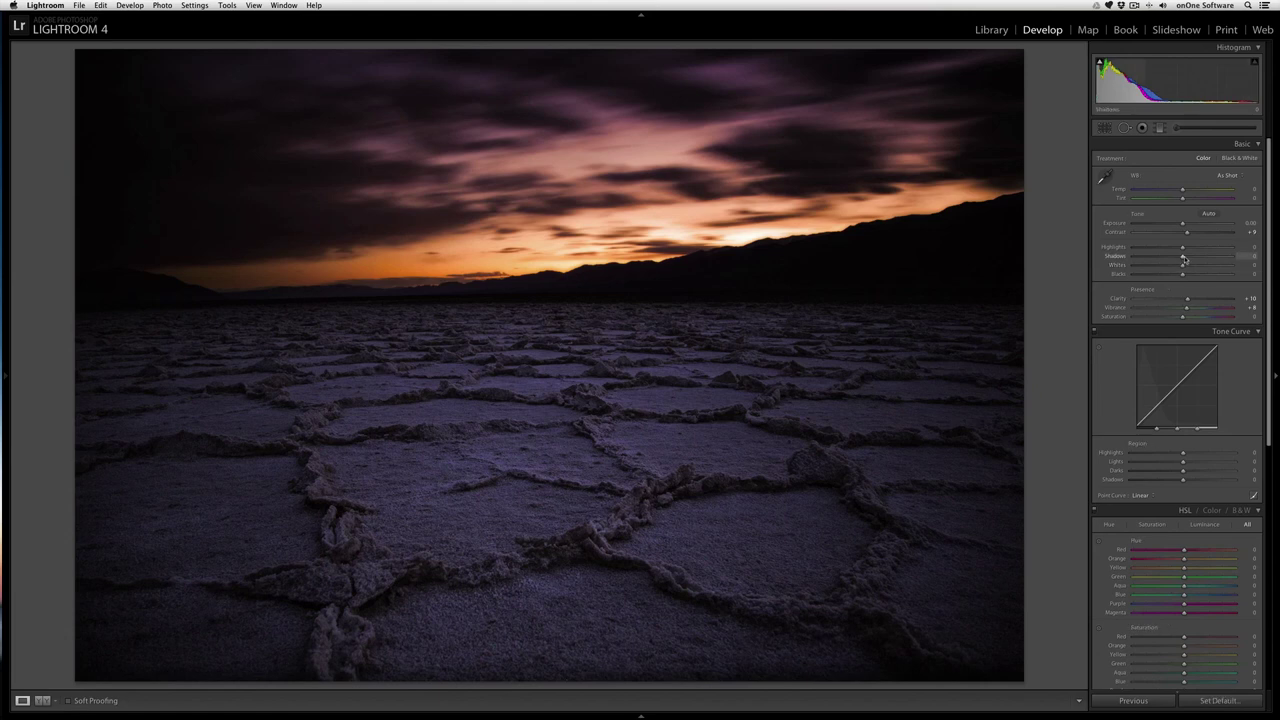
left_click_drag(1183, 259, 1190, 281)
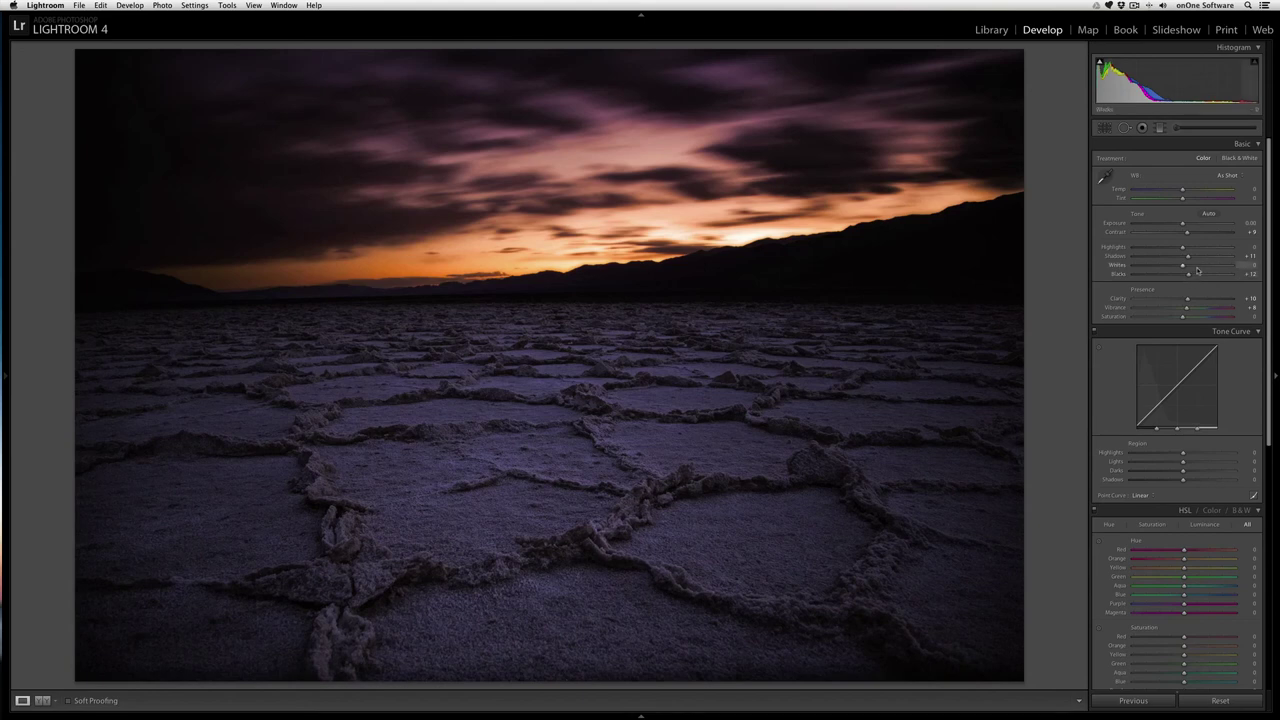
key("backslash")
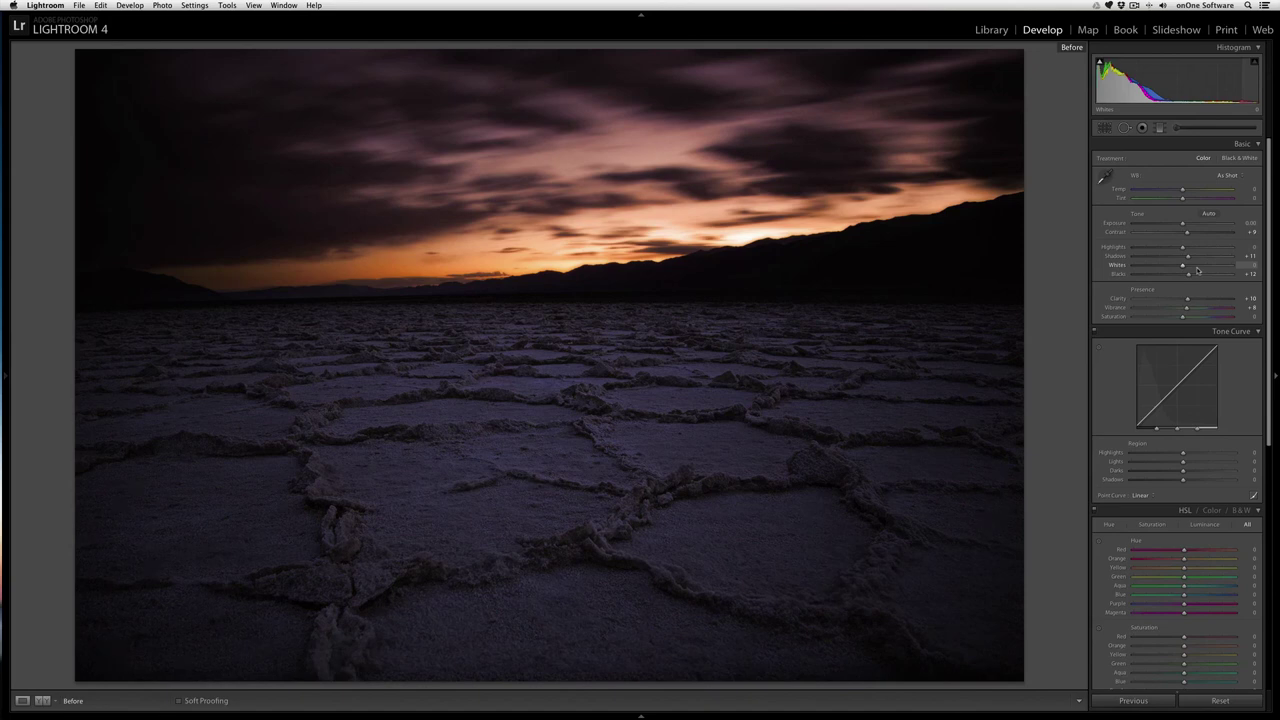
key("backslash")
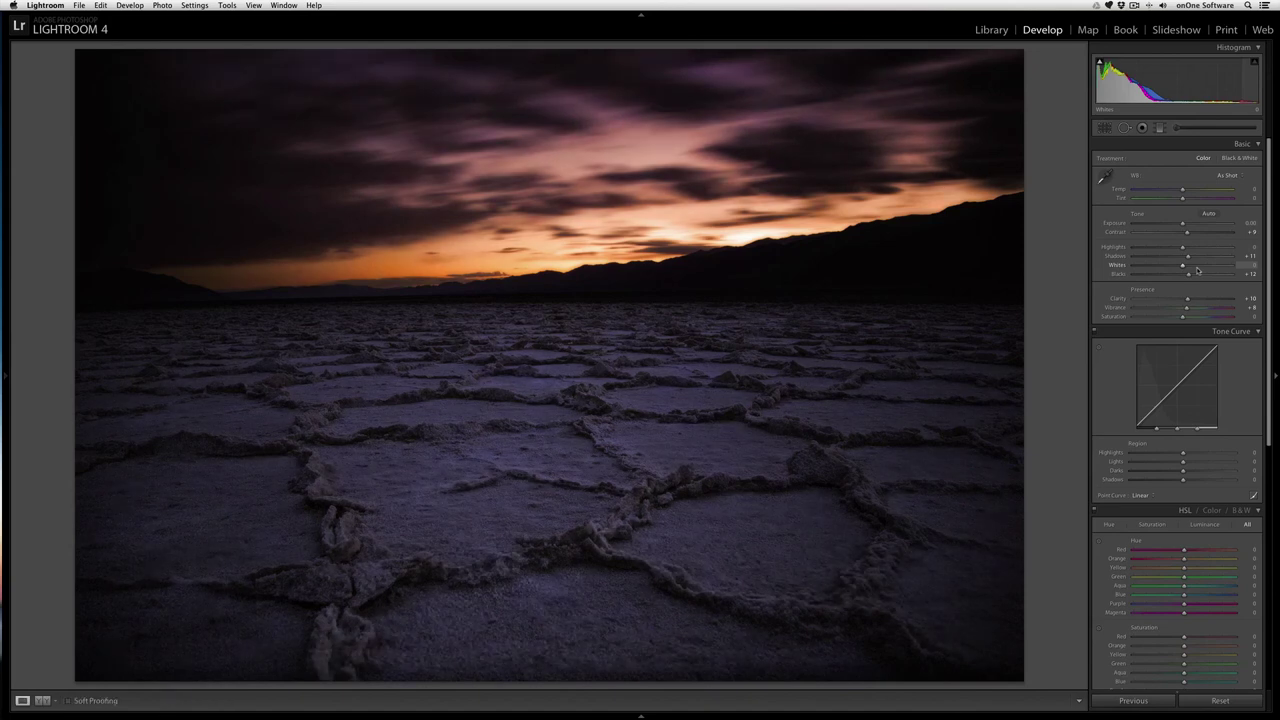